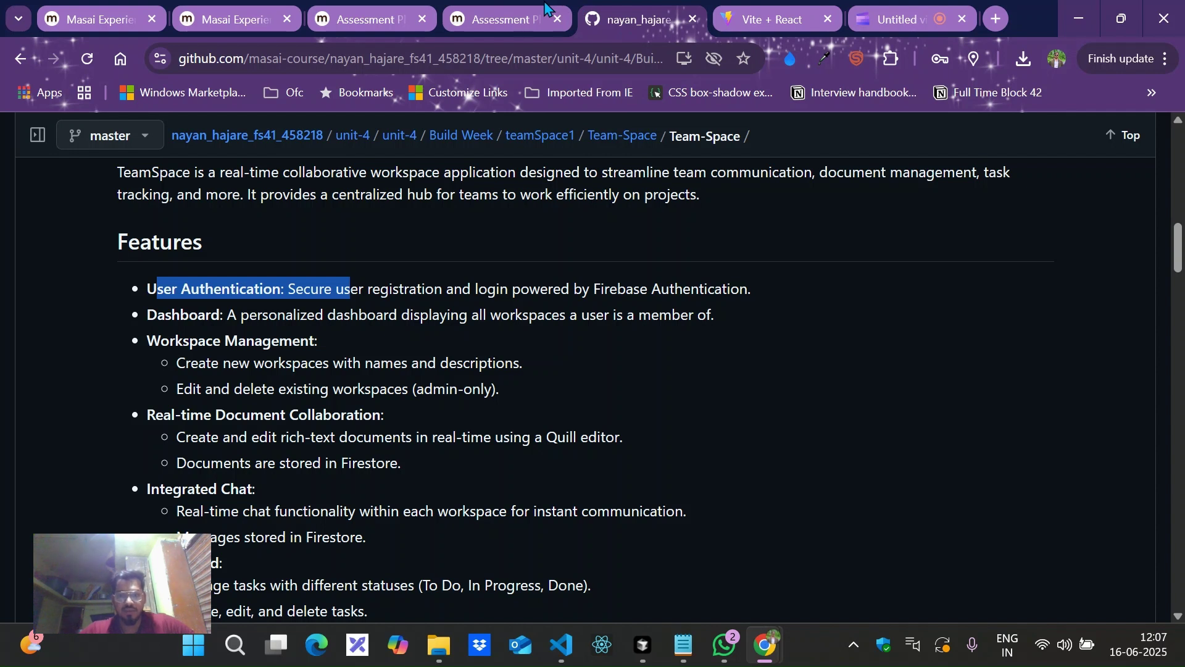
Open the deployed TeamSpace app's registration form and check its Member, Admin and Viewer roles, keeping Member.
{"action": "scroll", "coordinate": [431, 246], "scroll_direction": "up", "scroll_amount": 2}
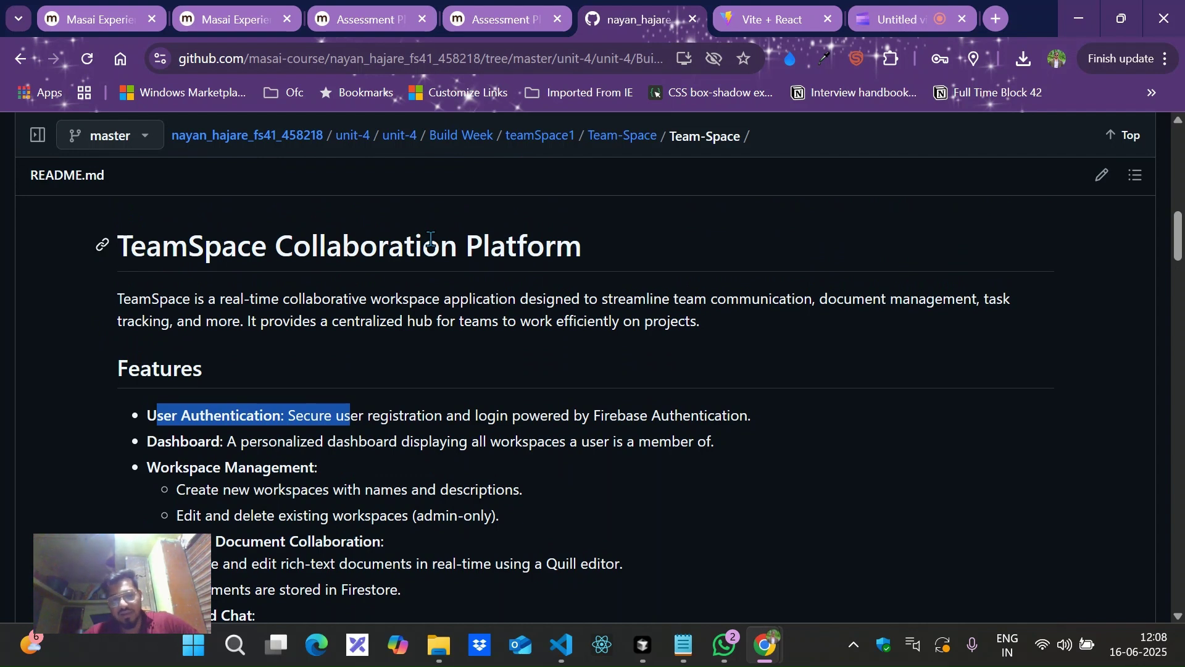
{"action": "scroll", "coordinate": [430, 238], "scroll_direction": "down", "scroll_amount": 1}
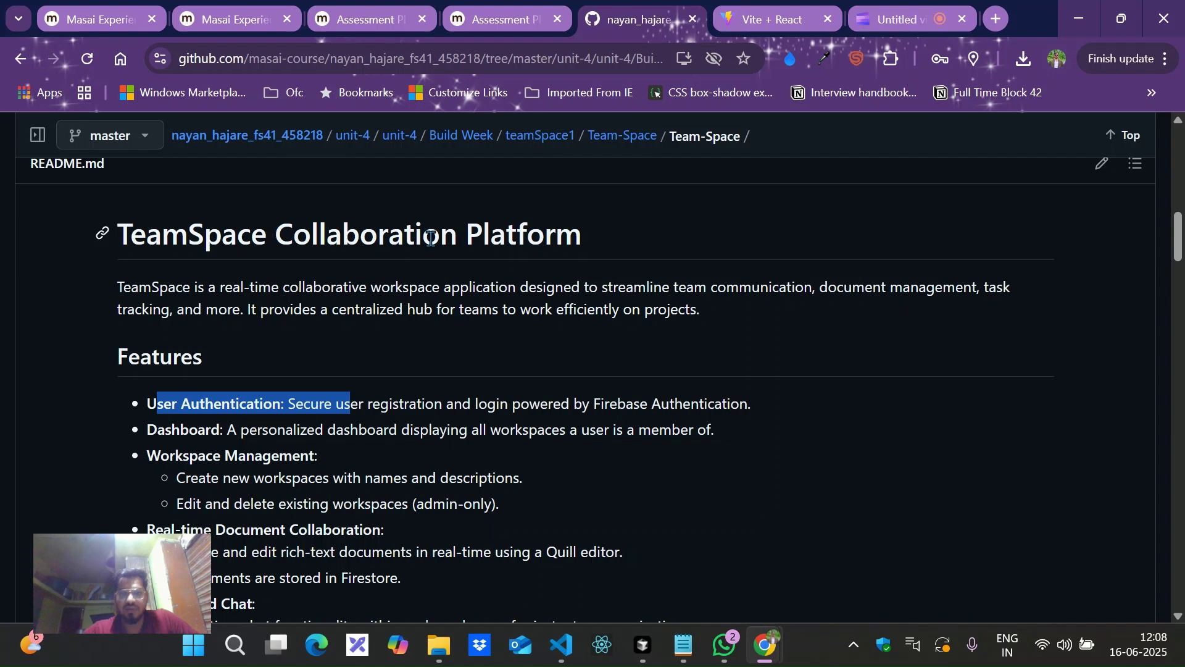
{"action": "left_click", "coordinate": [737, 15]}
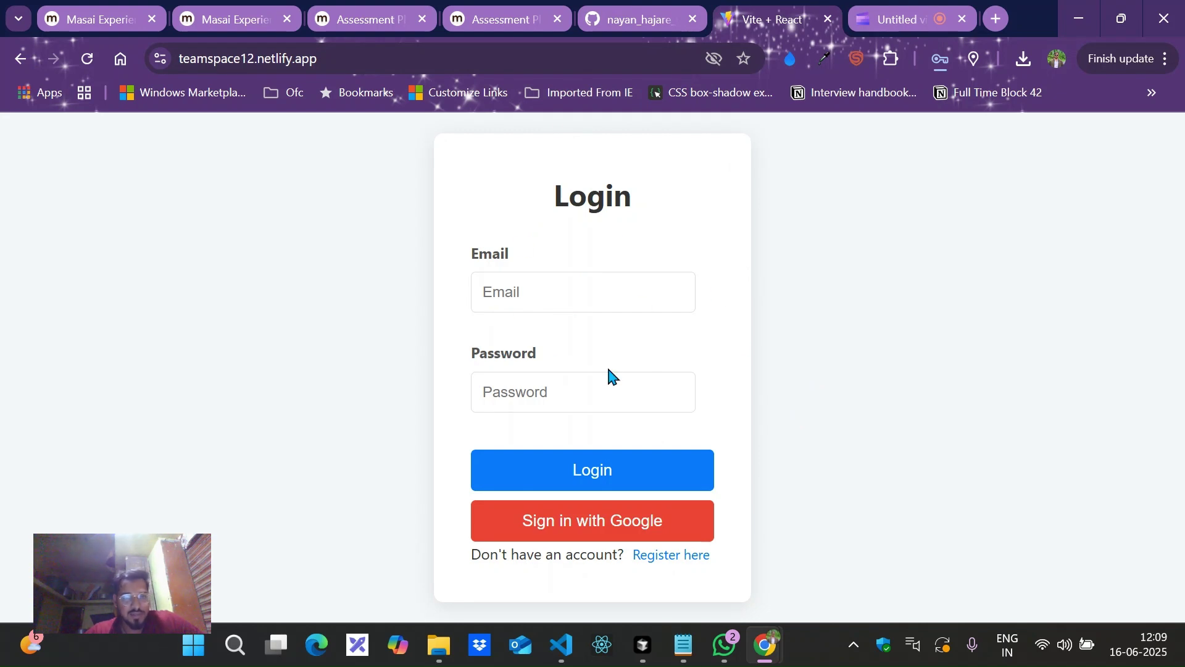
{"action": "left_click", "coordinate": [642, 558]}
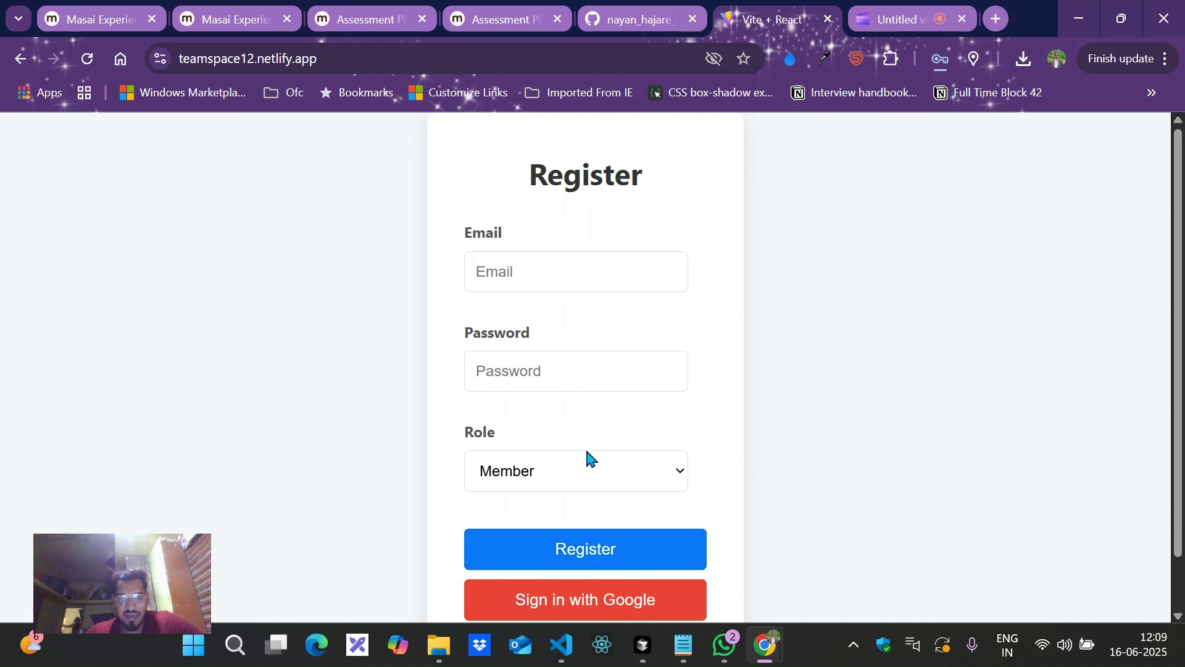
{"action": "left_click", "coordinate": [584, 468]}
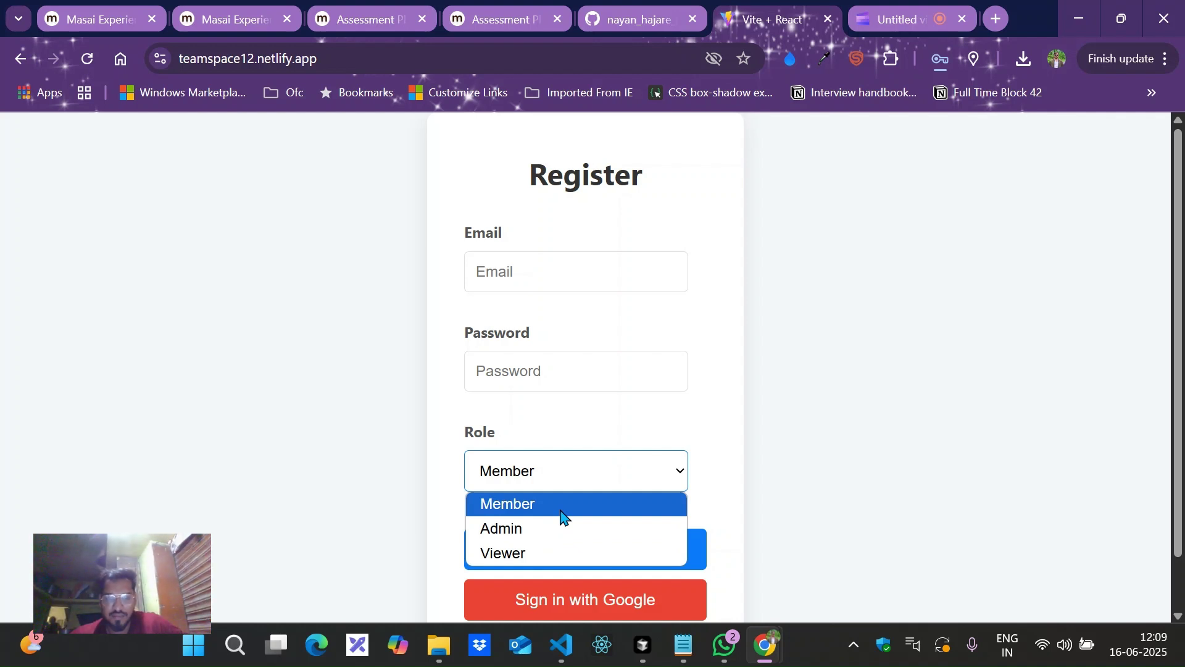
{"action": "left_click", "coordinate": [648, 441]}
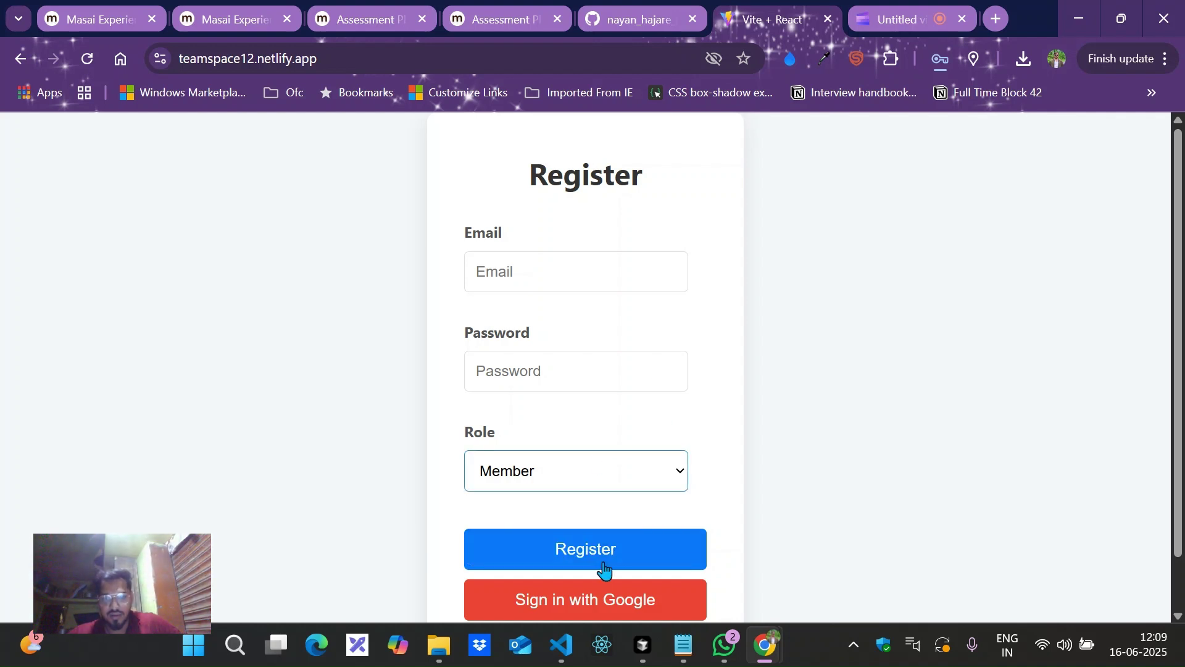
Return to the login page and bring up the saved email suggestions.
{"action": "scroll", "coordinate": [696, 497], "scroll_direction": "down", "scroll_amount": 1}
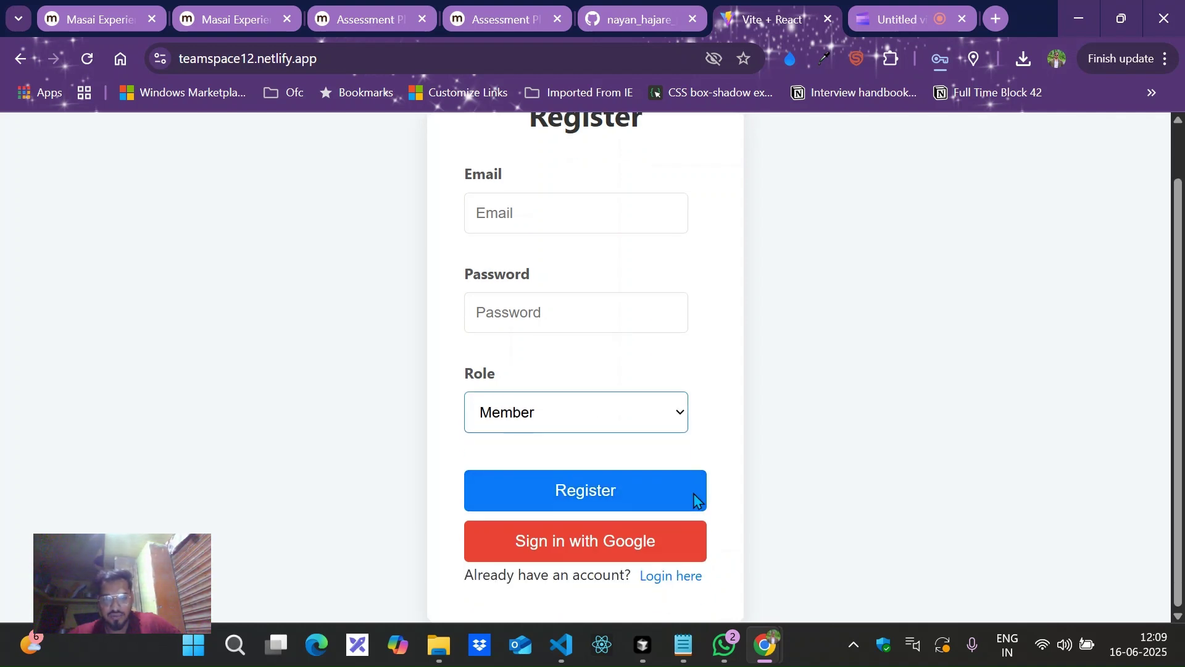
{"action": "left_click", "coordinate": [677, 576]}
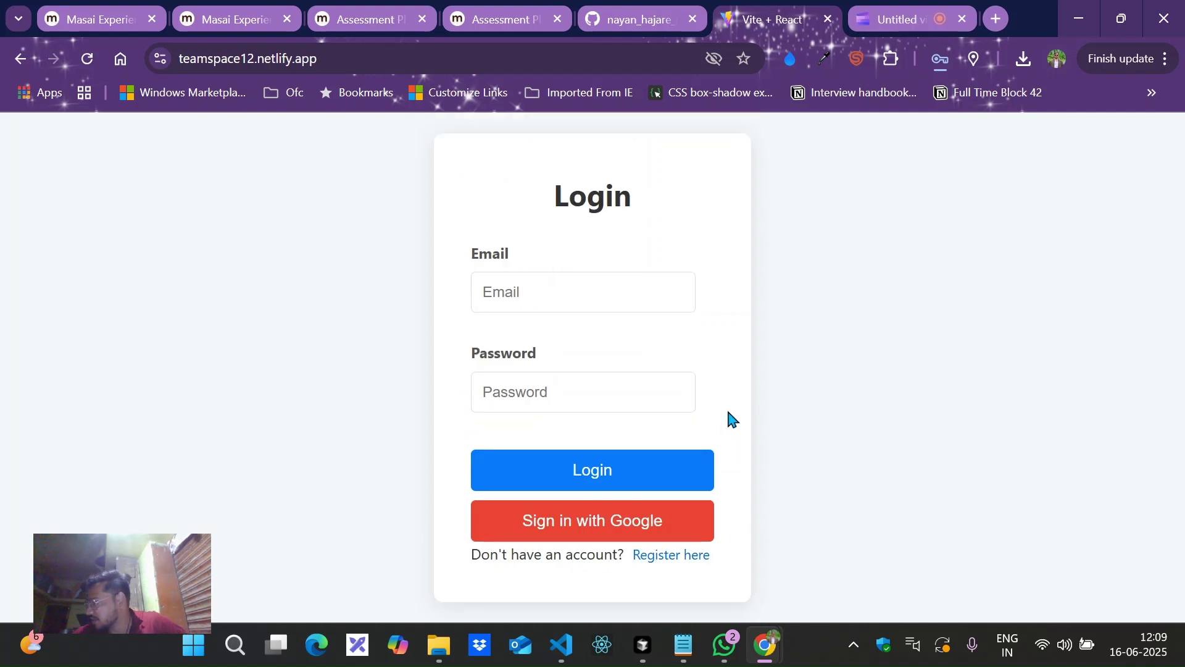
{"action": "left_click", "coordinate": [621, 276]}
Log in with the saved email and the account password, then dismiss Chrome's breached-password warning.
{"action": "left_click", "coordinate": [607, 373]}
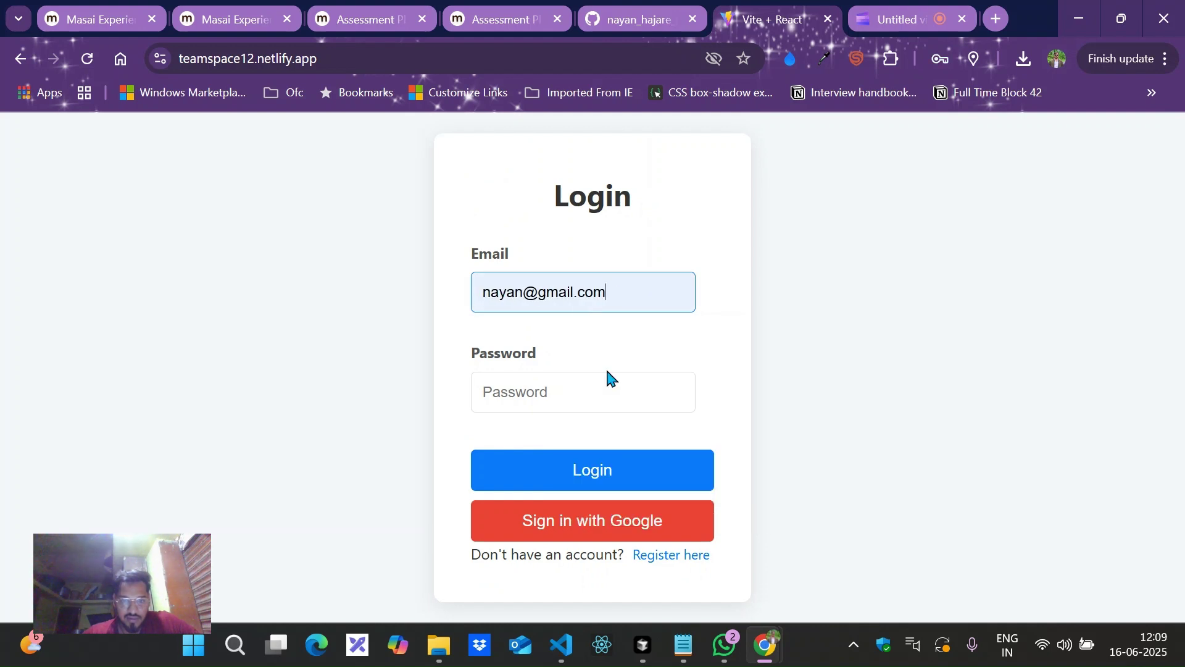
{"action": "left_click", "coordinate": [591, 383]}
{"action": "type", "text": "123456"}
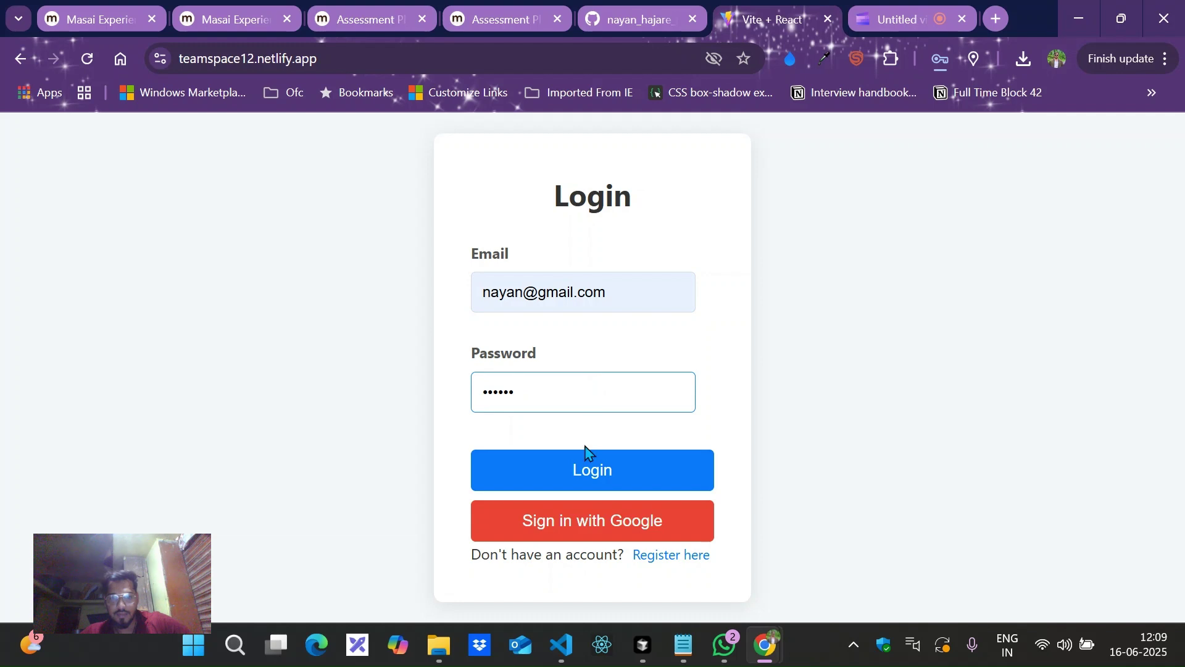
{"action": "left_click", "coordinate": [577, 467]}
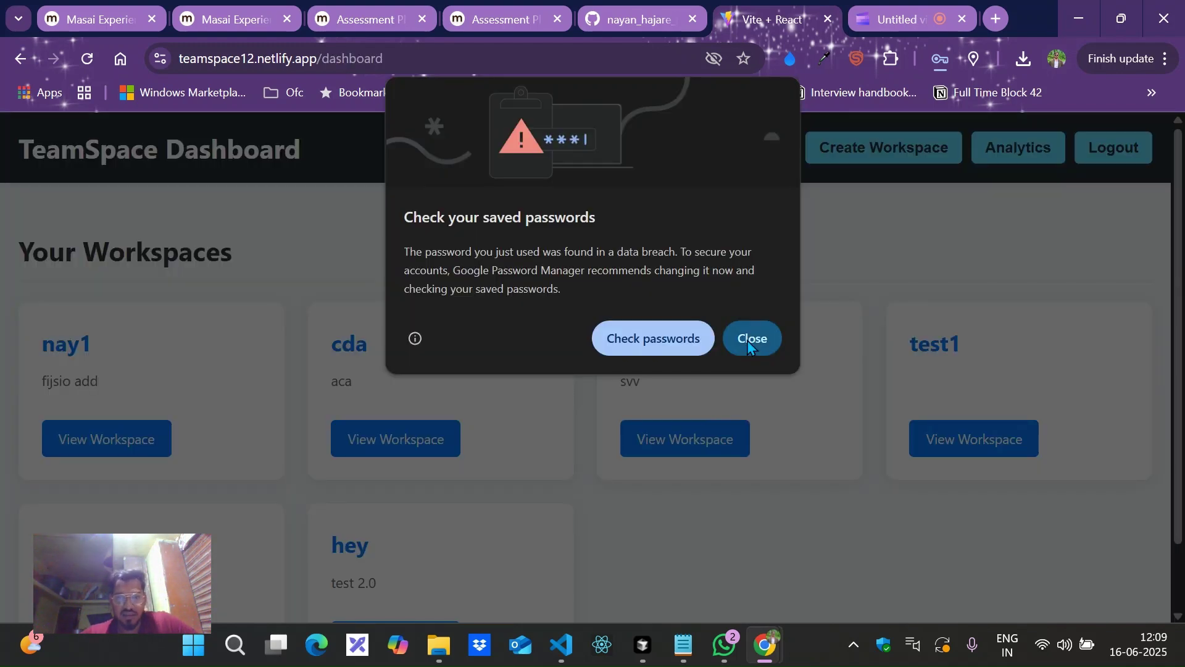
{"action": "left_click", "coordinate": [749, 338]}
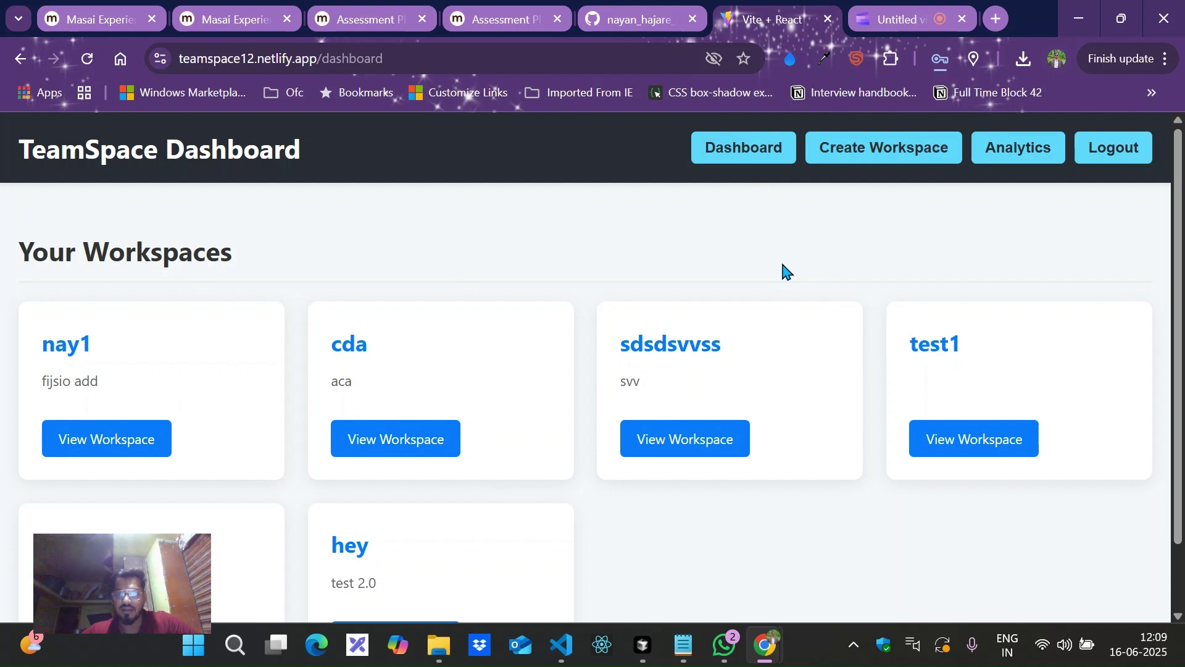
Start and cancel a new workspace form, then view the Analytics totals: 6 workspaces, 4 documents, 3 files, 5 tasks.
{"action": "left_click", "coordinate": [861, 162]}
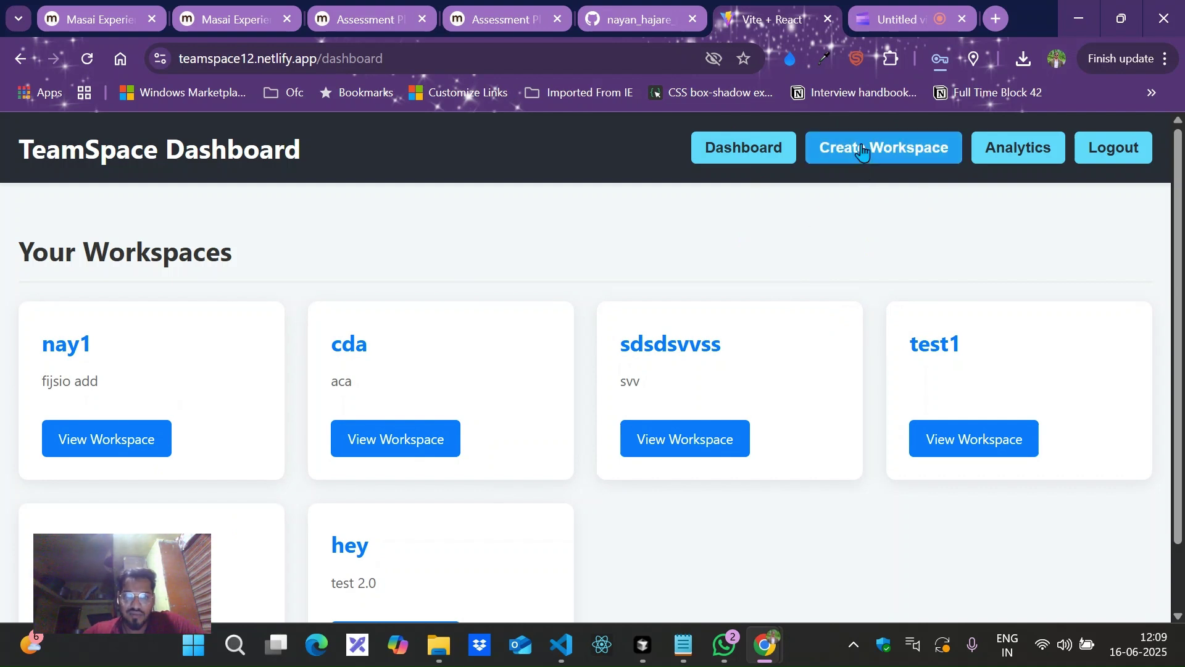
{"action": "left_click", "coordinate": [1063, 645]}
{"action": "left_click", "coordinate": [653, 552]}
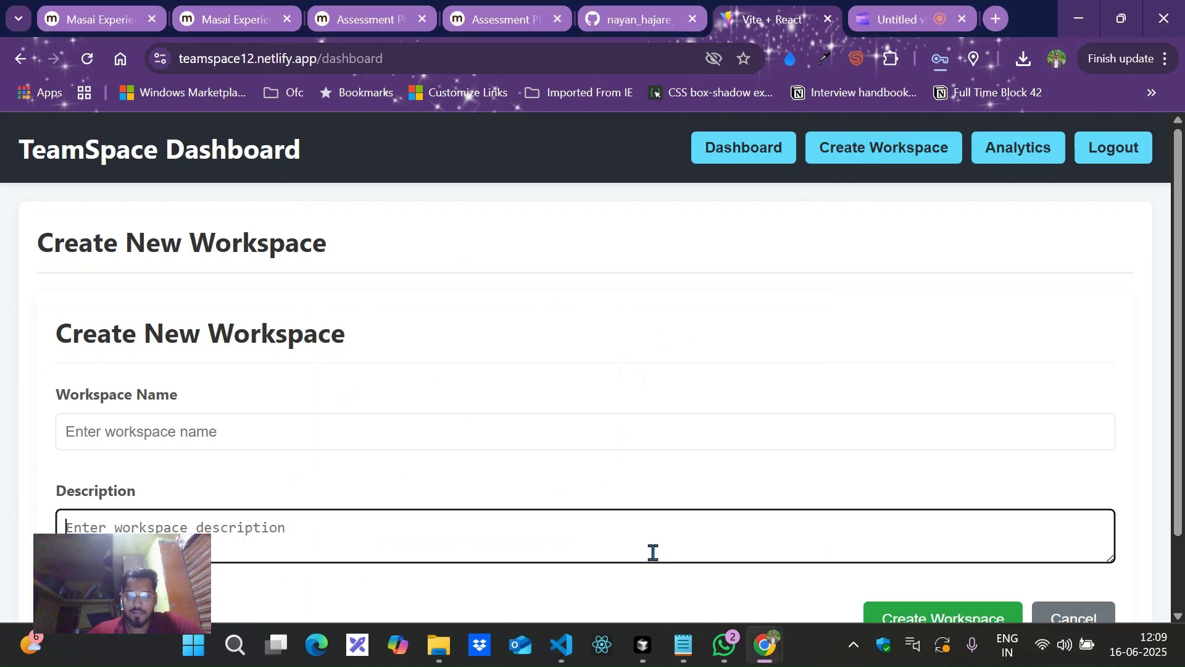
{"action": "left_click", "coordinate": [1055, 617]}
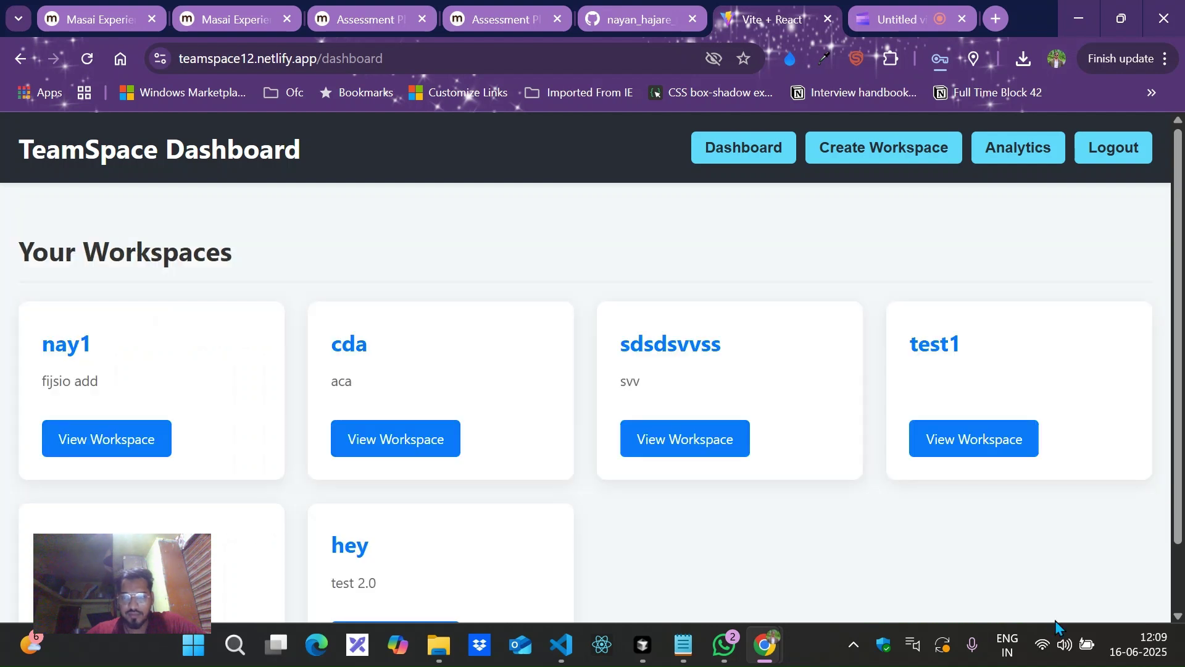
{"action": "left_click", "coordinate": [1023, 162]}
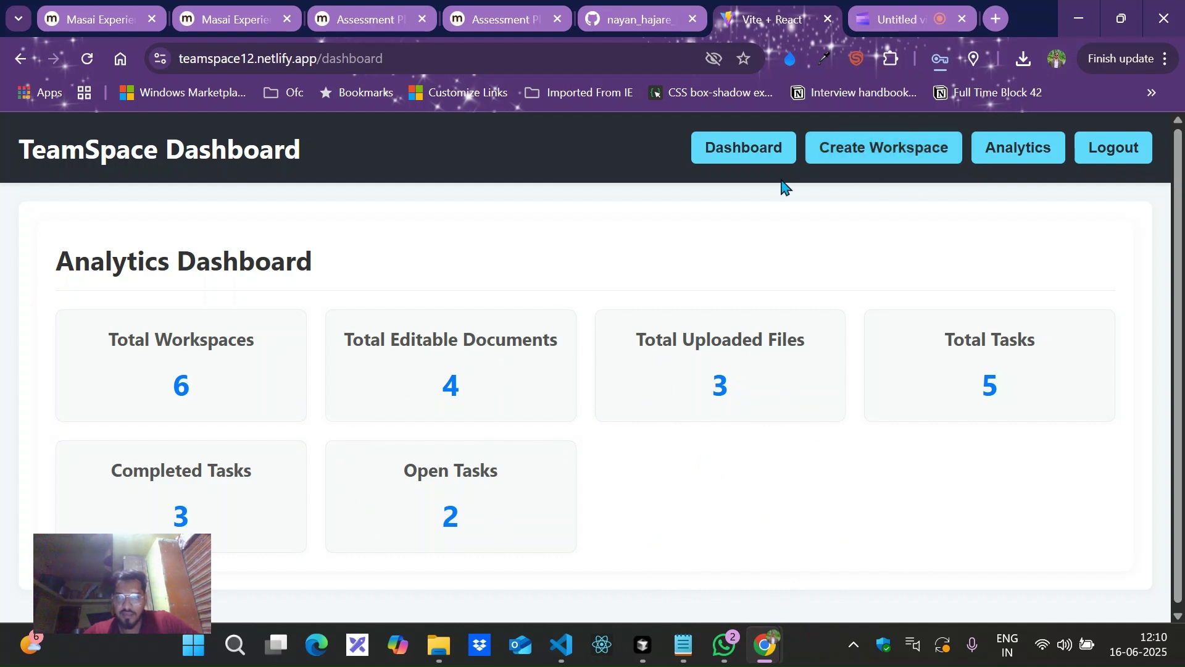
{"action": "left_click", "coordinate": [756, 161]}
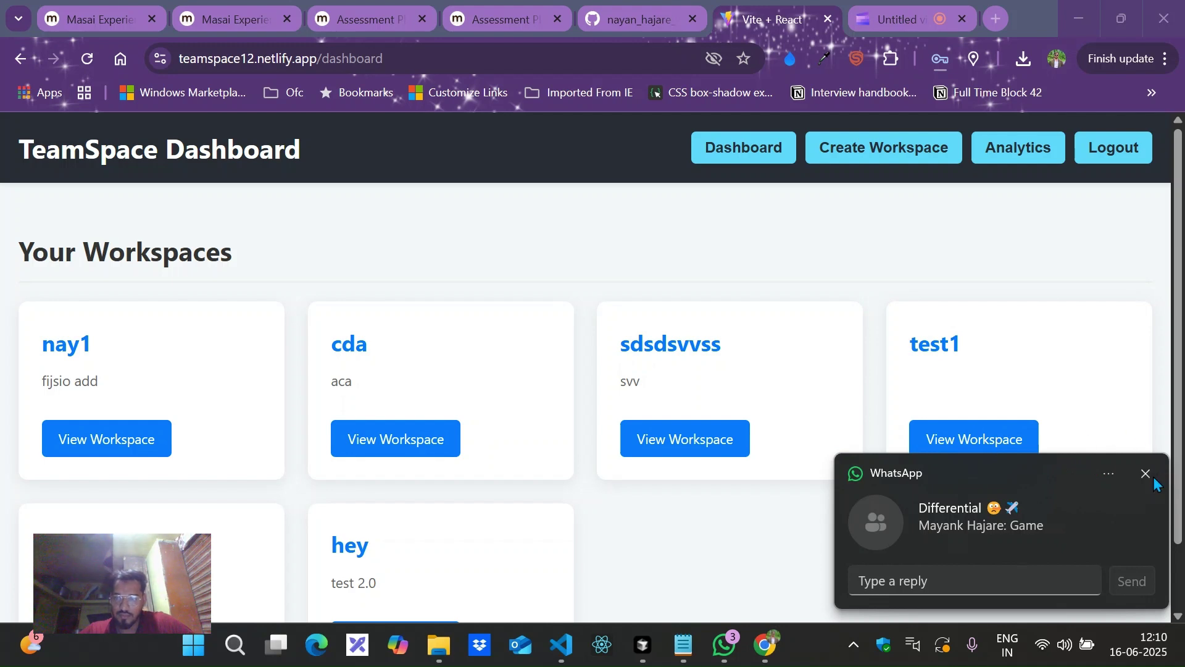
{"action": "left_click", "coordinate": [1147, 475]}
Open the test1 workspace and browse its documents test, sdcac and test document plus uploaded screenshots.
{"action": "left_click", "coordinate": [1006, 448]}
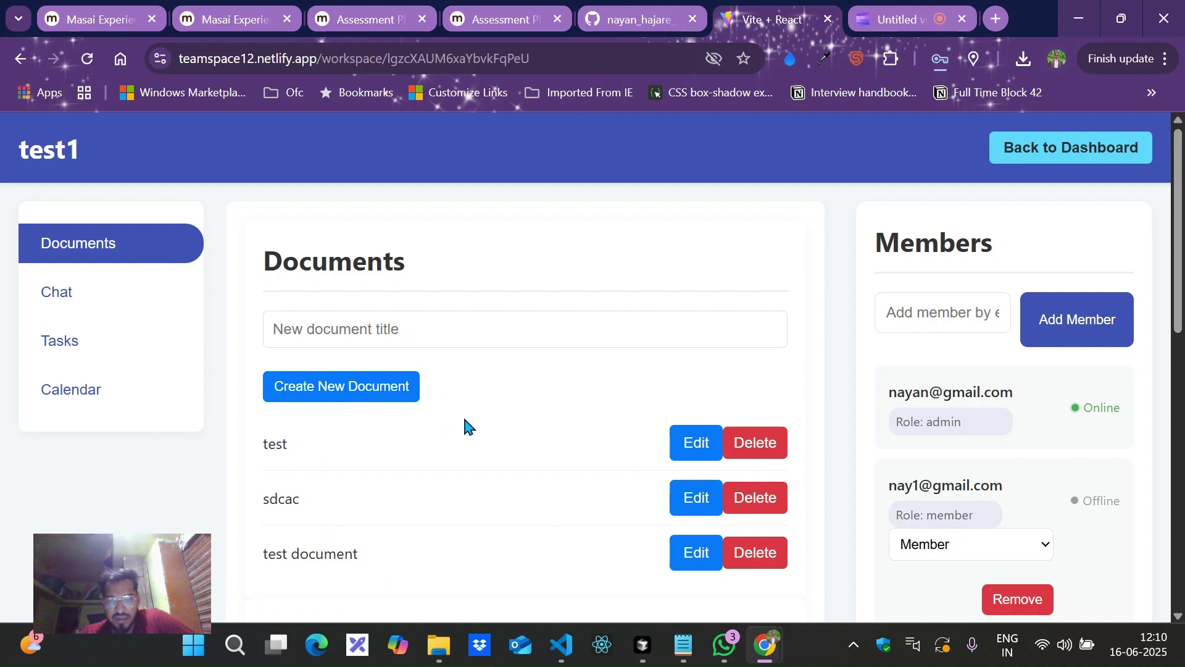
{"action": "scroll", "coordinate": [466, 426], "scroll_direction": "down", "scroll_amount": 4}
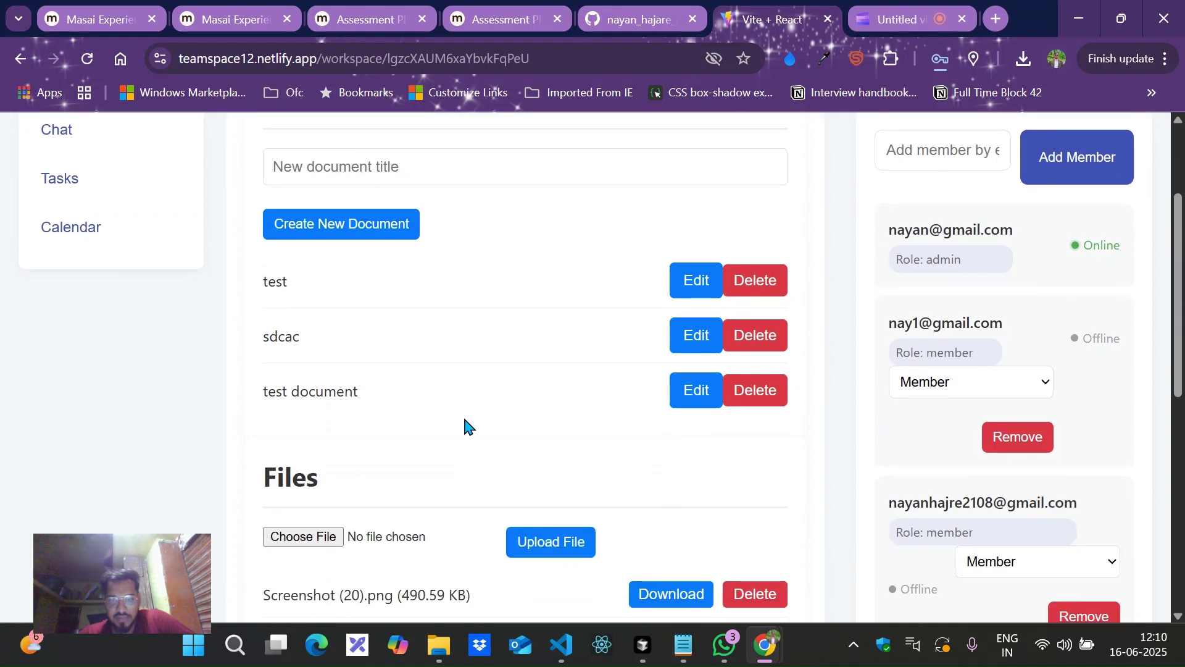
{"action": "scroll", "coordinate": [474, 414], "scroll_direction": "down", "scroll_amount": 1}
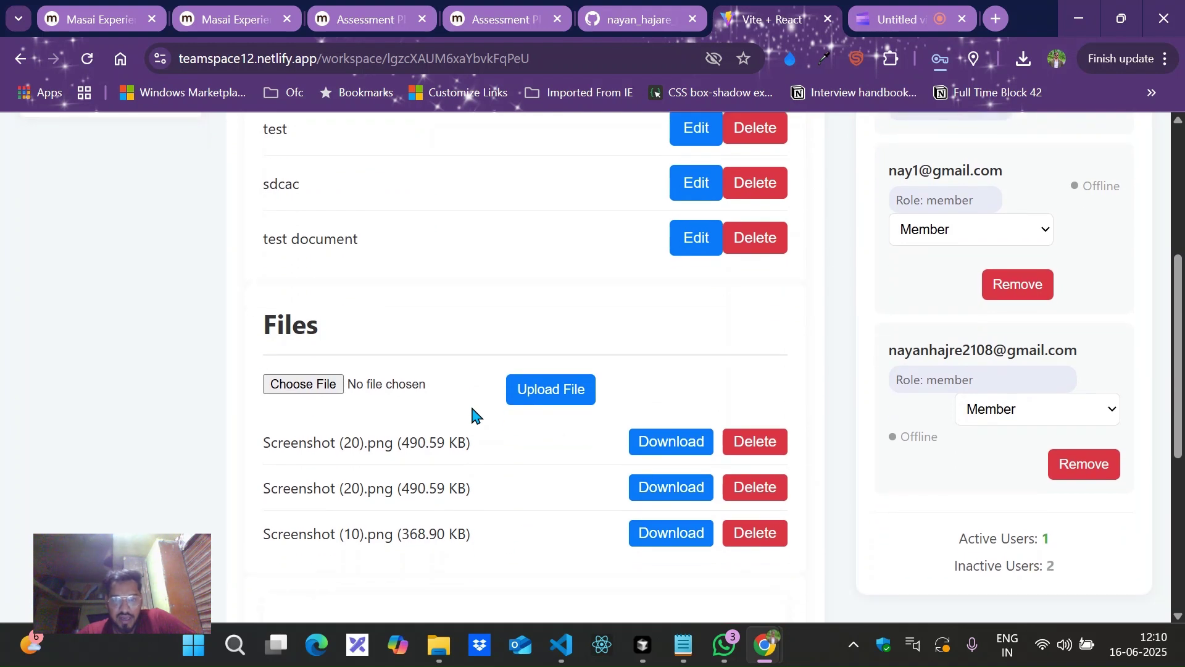
{"action": "scroll", "coordinate": [473, 413], "scroll_direction": "down", "scroll_amount": 1}
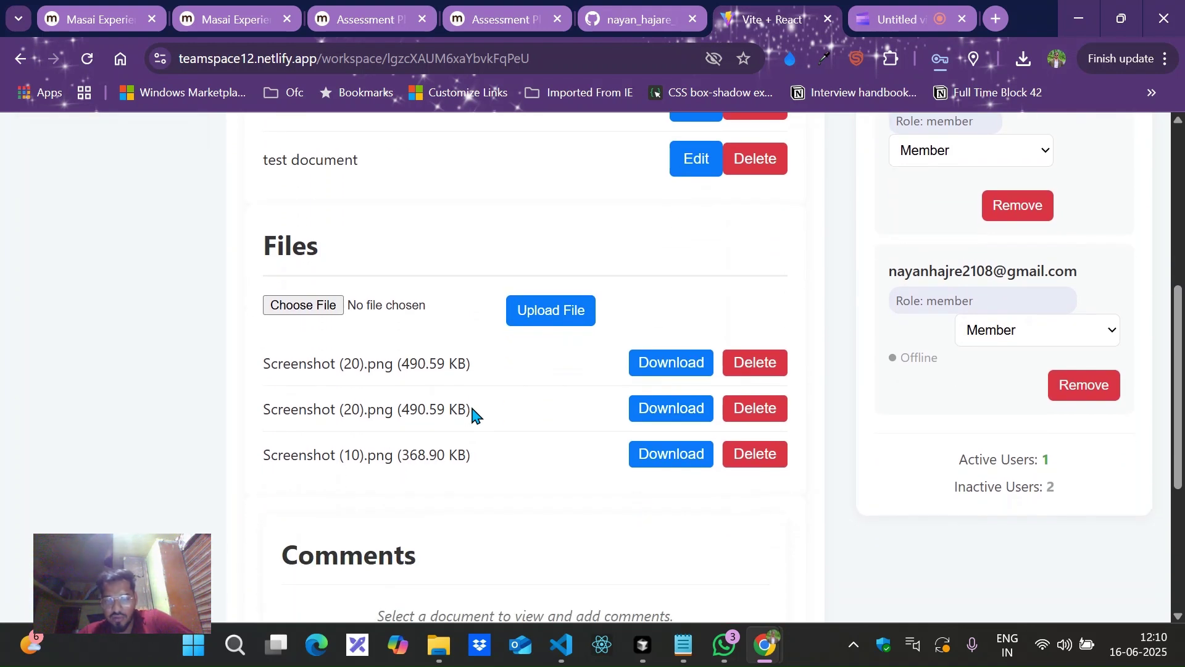
{"action": "scroll", "coordinate": [472, 409], "scroll_direction": "down", "scroll_amount": 3}
{"action": "scroll", "coordinate": [472, 412], "scroll_direction": "up", "scroll_amount": 8}
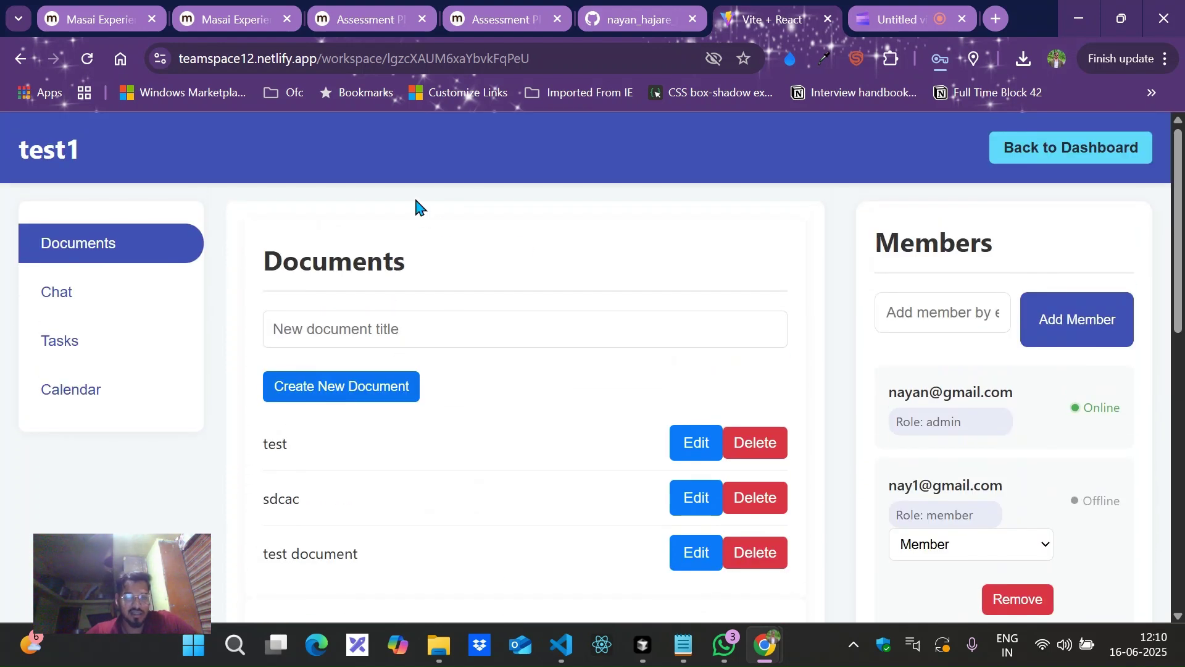
{"action": "left_click", "coordinate": [339, 332]}
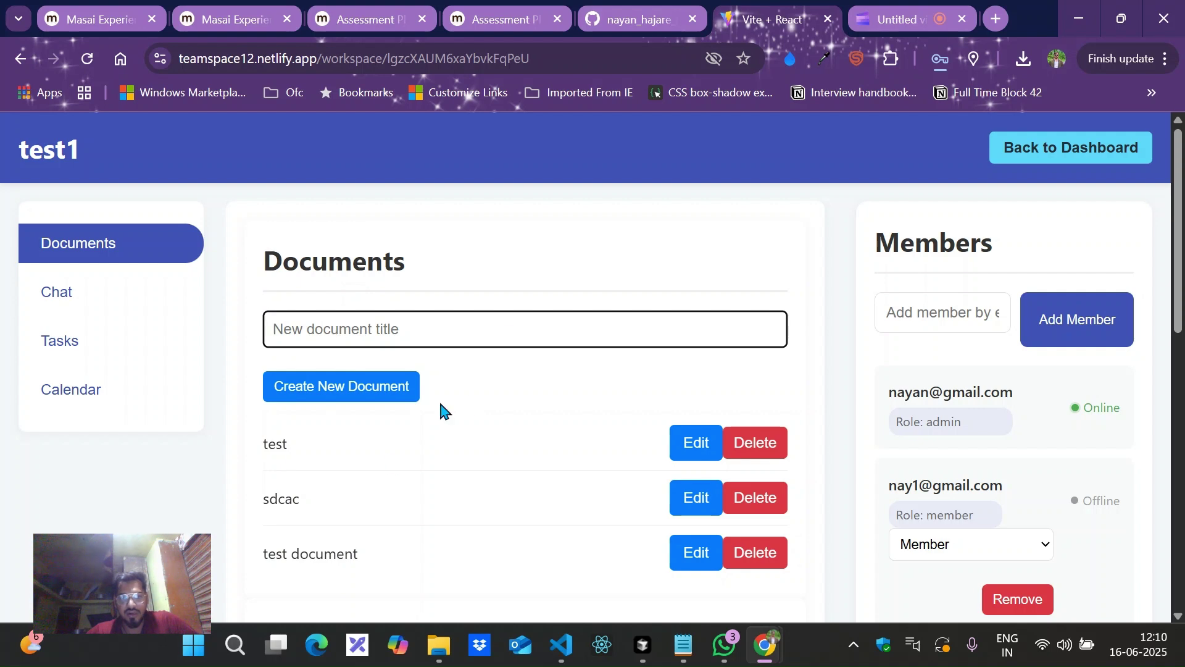
{"action": "scroll", "coordinate": [350, 409], "scroll_direction": "down", "scroll_amount": 1}
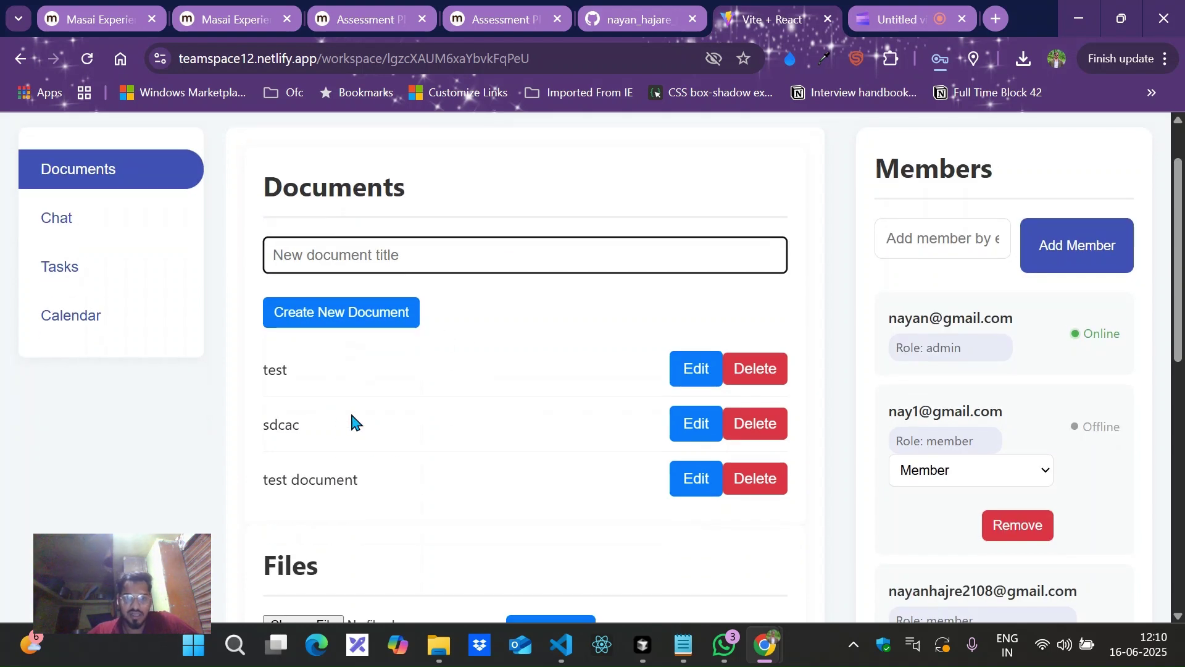
Open the test document (body efwefwe) in the editor and look through the Files, Comments and Search sections.
{"action": "left_click", "coordinate": [286, 377]}
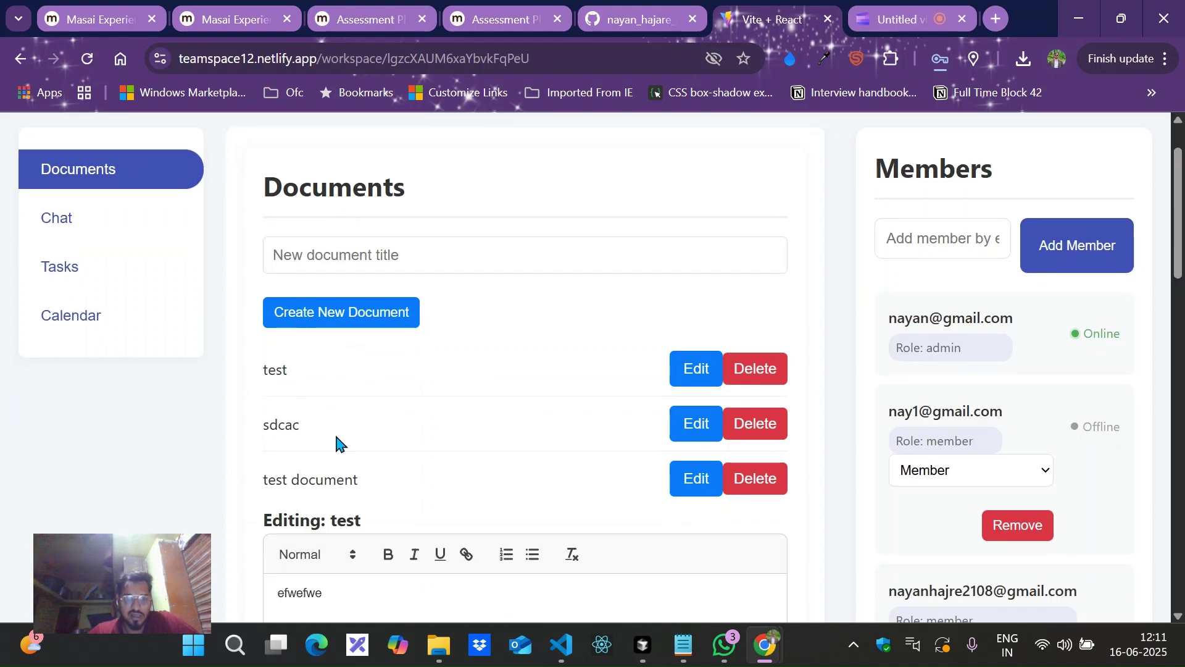
{"action": "scroll", "coordinate": [330, 433], "scroll_direction": "down", "scroll_amount": 5}
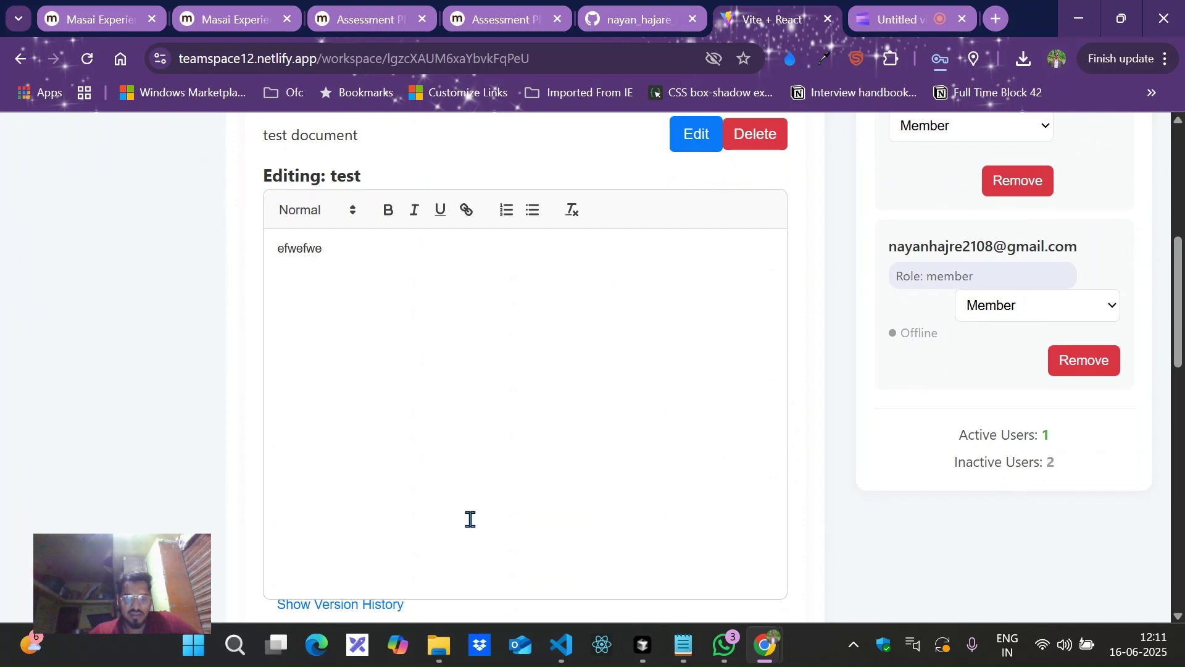
{"action": "scroll", "coordinate": [528, 472], "scroll_direction": "down", "scroll_amount": 6}
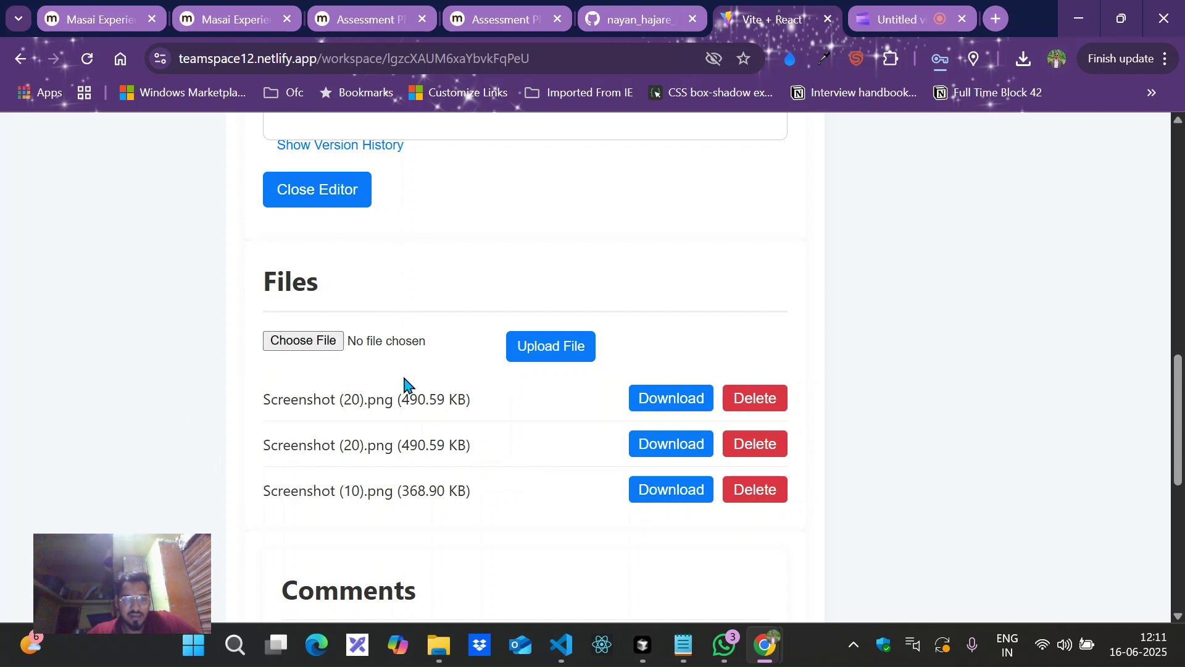
{"action": "scroll", "coordinate": [404, 383], "scroll_direction": "down", "scroll_amount": 1}
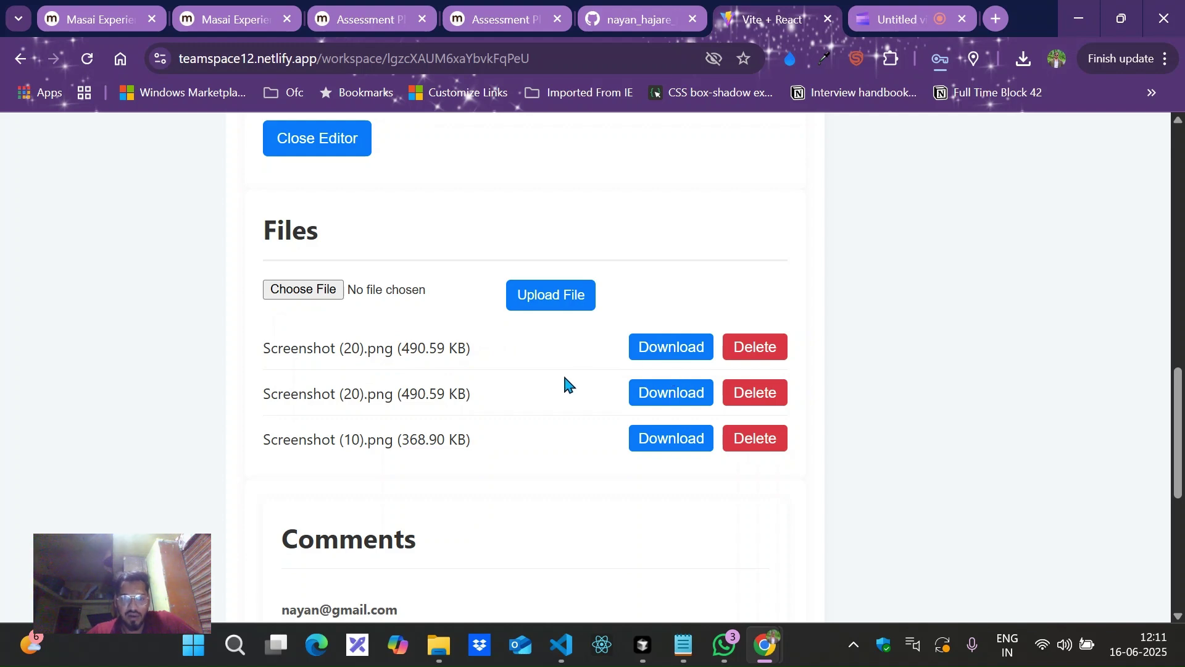
{"action": "scroll", "coordinate": [565, 377], "scroll_direction": "down", "scroll_amount": 3}
{"action": "scroll", "coordinate": [564, 378], "scroll_direction": "down", "scroll_amount": 1}
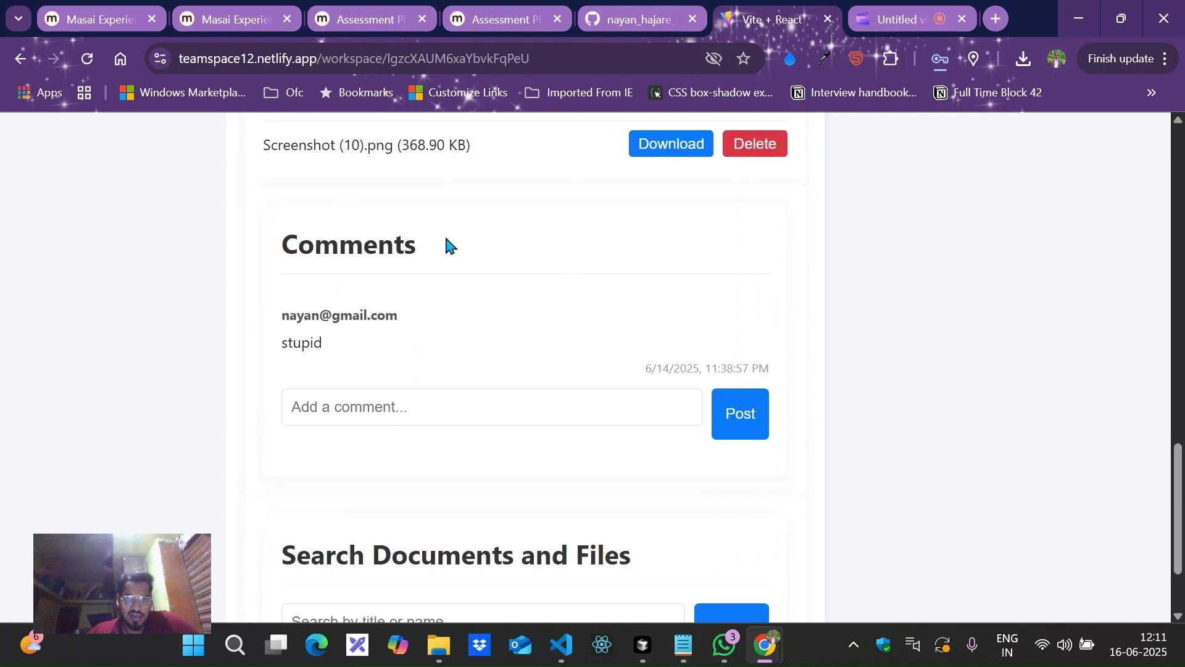
{"action": "scroll", "coordinate": [431, 287], "scroll_direction": "up", "scroll_amount": 20}
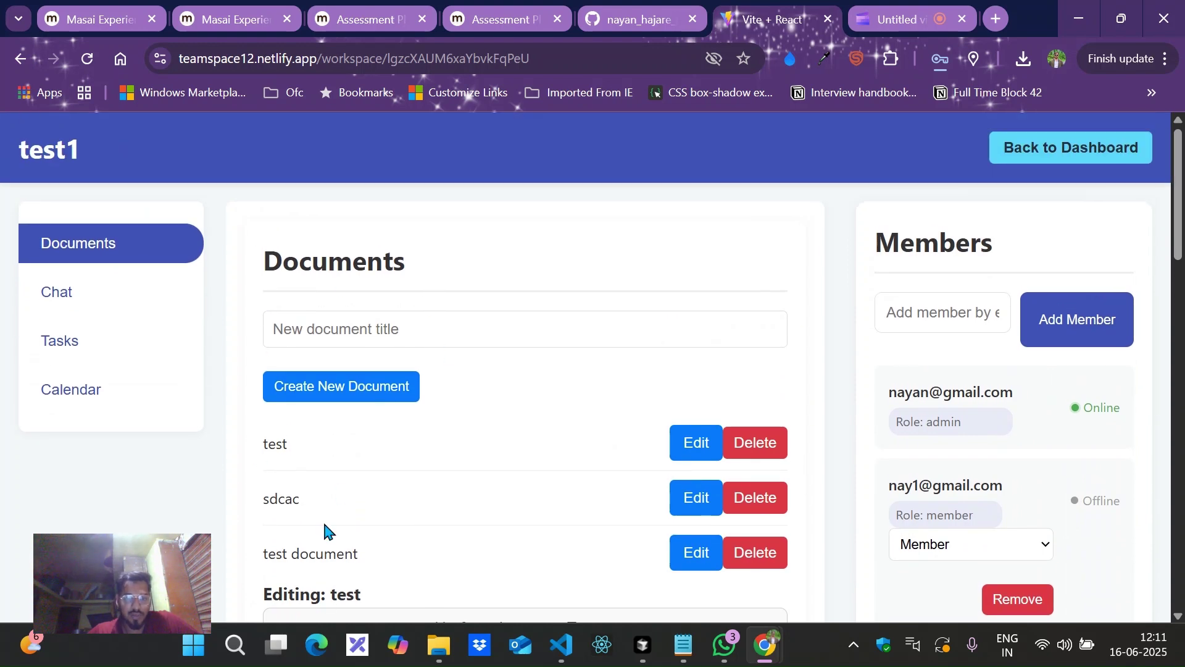
{"action": "scroll", "coordinate": [325, 525], "scroll_direction": "down", "scroll_amount": 15}
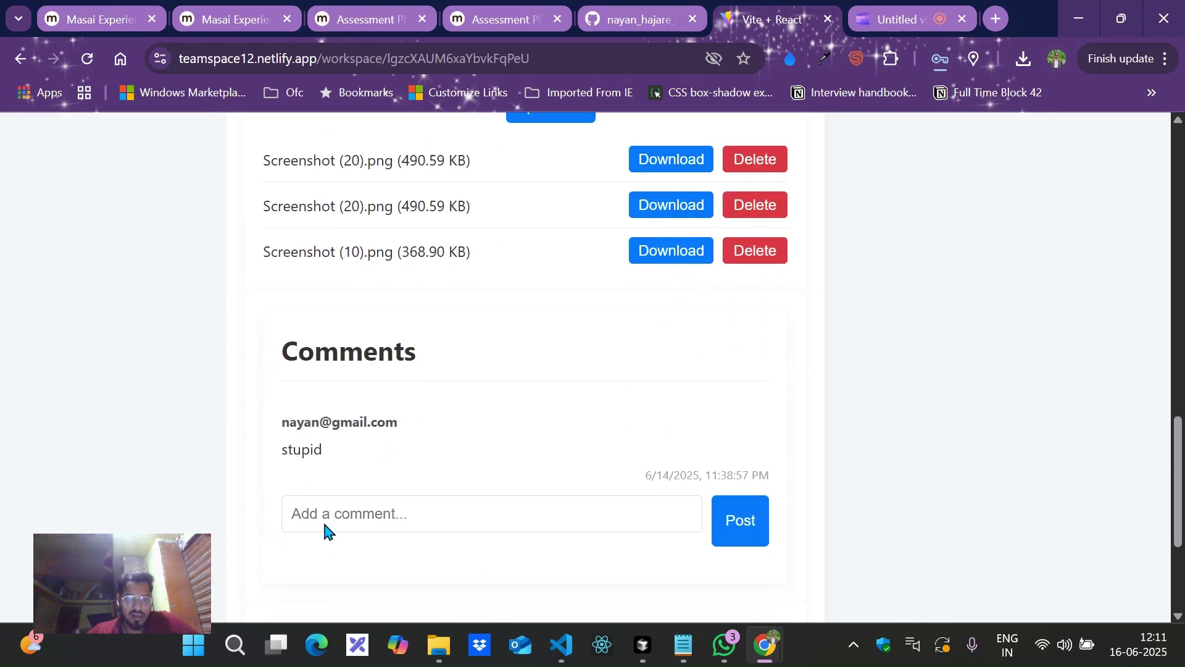
{"action": "scroll", "coordinate": [368, 484], "scroll_direction": "down", "scroll_amount": 4}
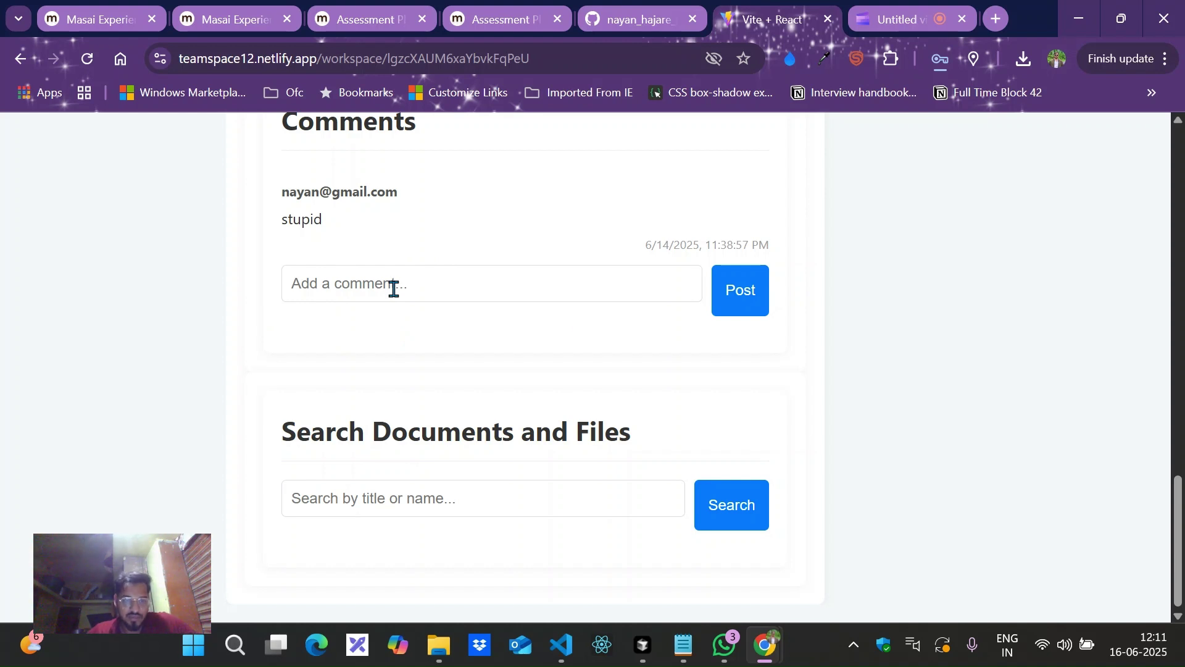
{"action": "scroll", "coordinate": [402, 488], "scroll_direction": "up", "scroll_amount": 4}
{"action": "scroll", "coordinate": [405, 494], "scroll_direction": "up", "scroll_amount": 1}
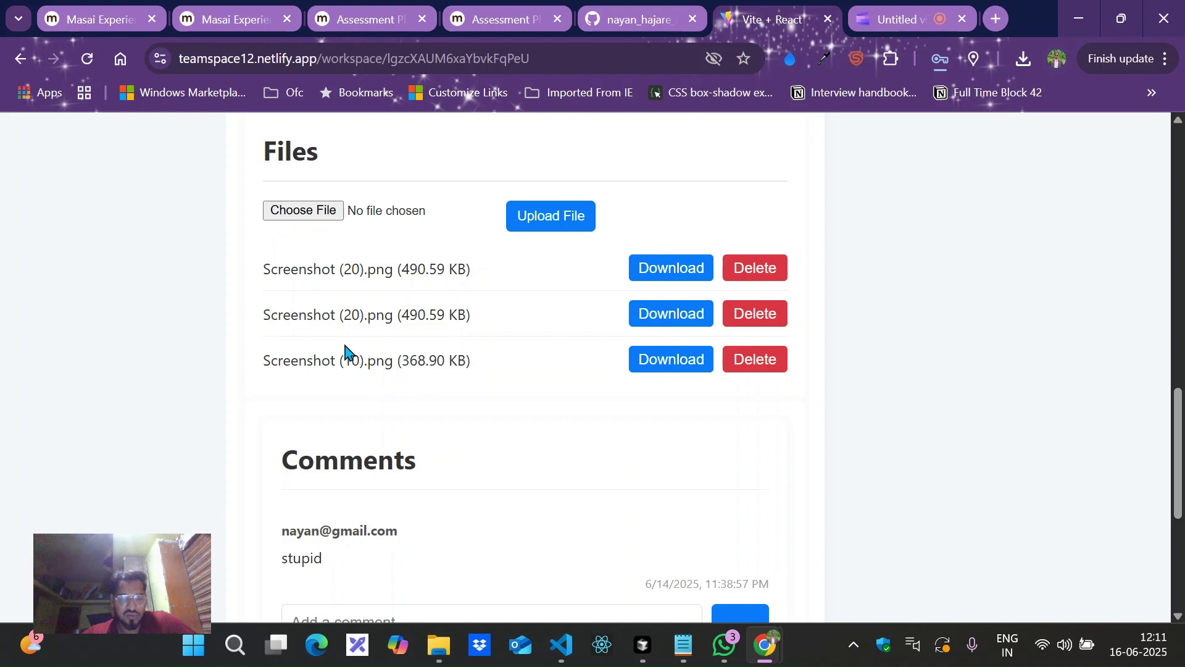
{"action": "scroll", "coordinate": [344, 349], "scroll_direction": "down", "scroll_amount": 5}
{"action": "scroll", "coordinate": [488, 346], "scroll_direction": "up", "scroll_amount": 1}
{"action": "scroll", "coordinate": [494, 300], "scroll_direction": "up", "scroll_amount": 20}
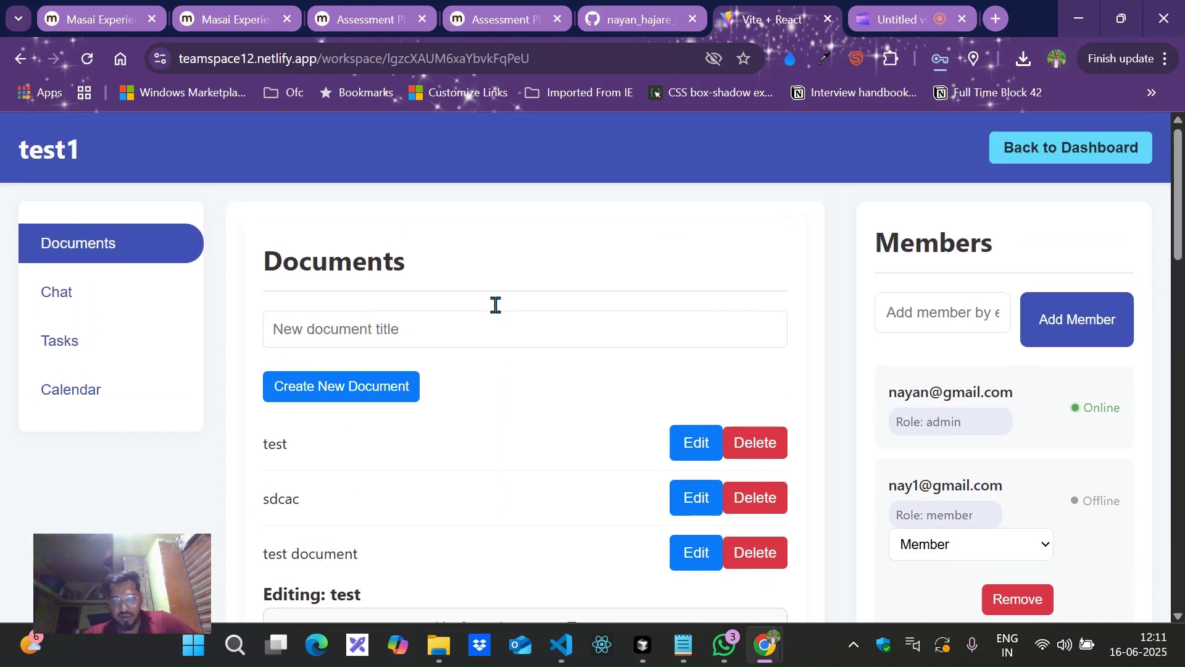
{"action": "scroll", "coordinate": [675, 410], "scroll_direction": "down", "scroll_amount": 2}
{"action": "left_click", "coordinate": [675, 410]}
{"action": "scroll", "coordinate": [675, 410], "scroll_direction": "up", "scroll_amount": 2}
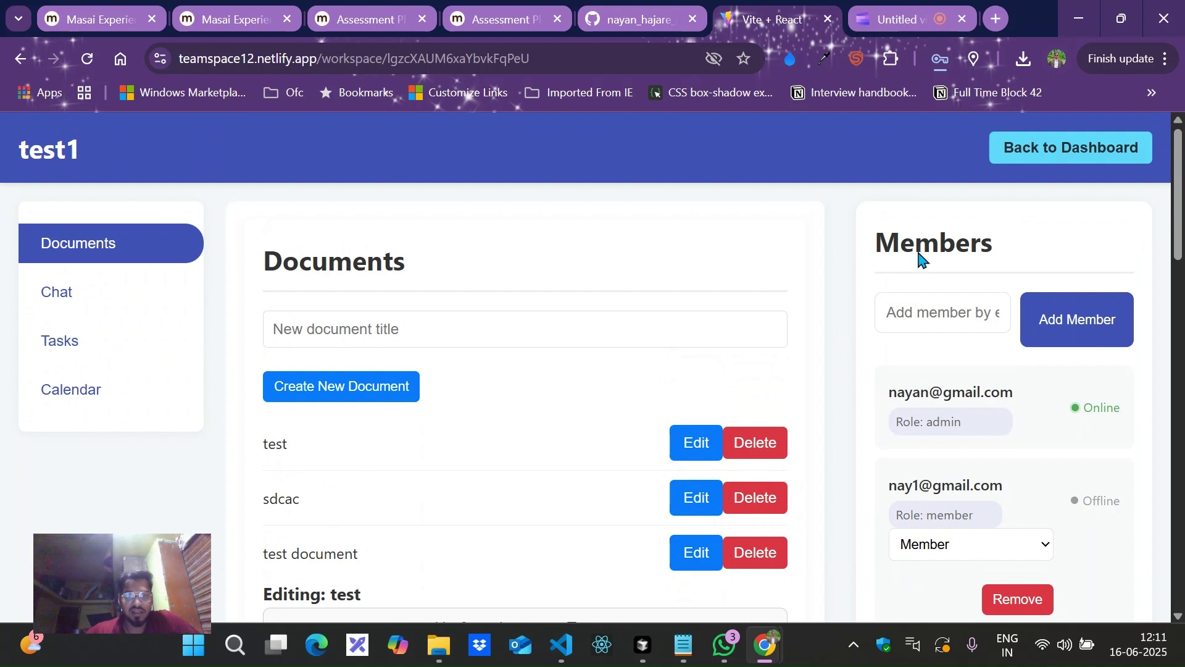
{"action": "scroll", "coordinate": [1040, 352], "scroll_direction": "down", "scroll_amount": 2}
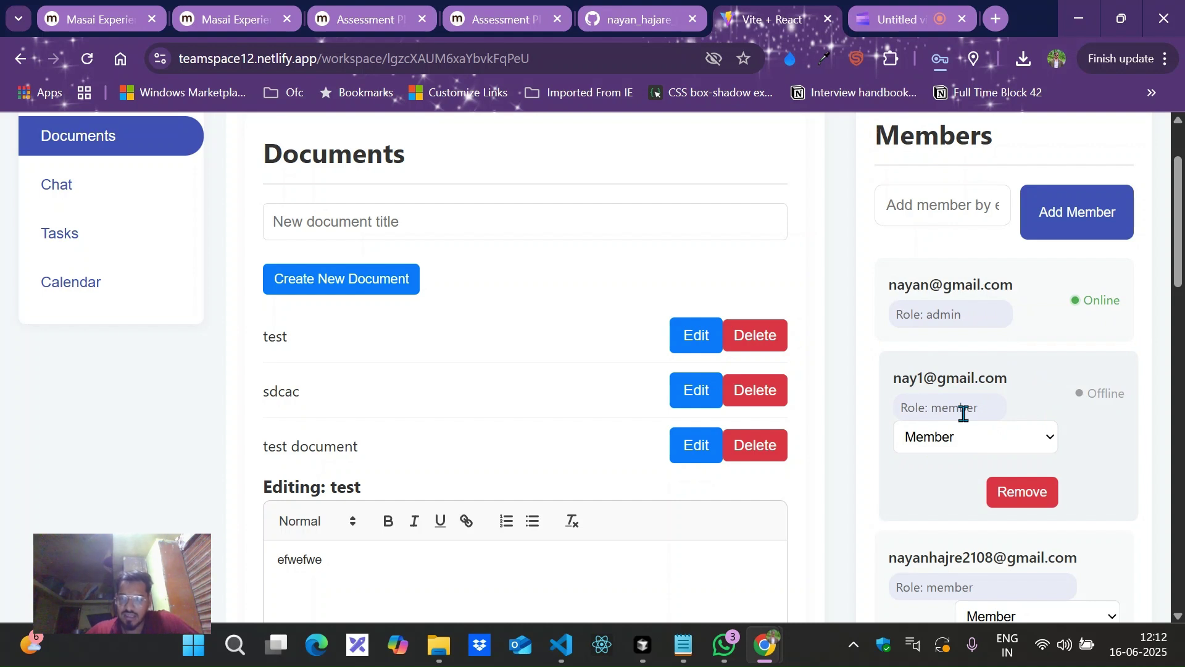
Make the third workspace member a Viewer and confirm the role-updated alert.
{"action": "scroll", "coordinate": [988, 415], "scroll_direction": "down", "scroll_amount": 2}
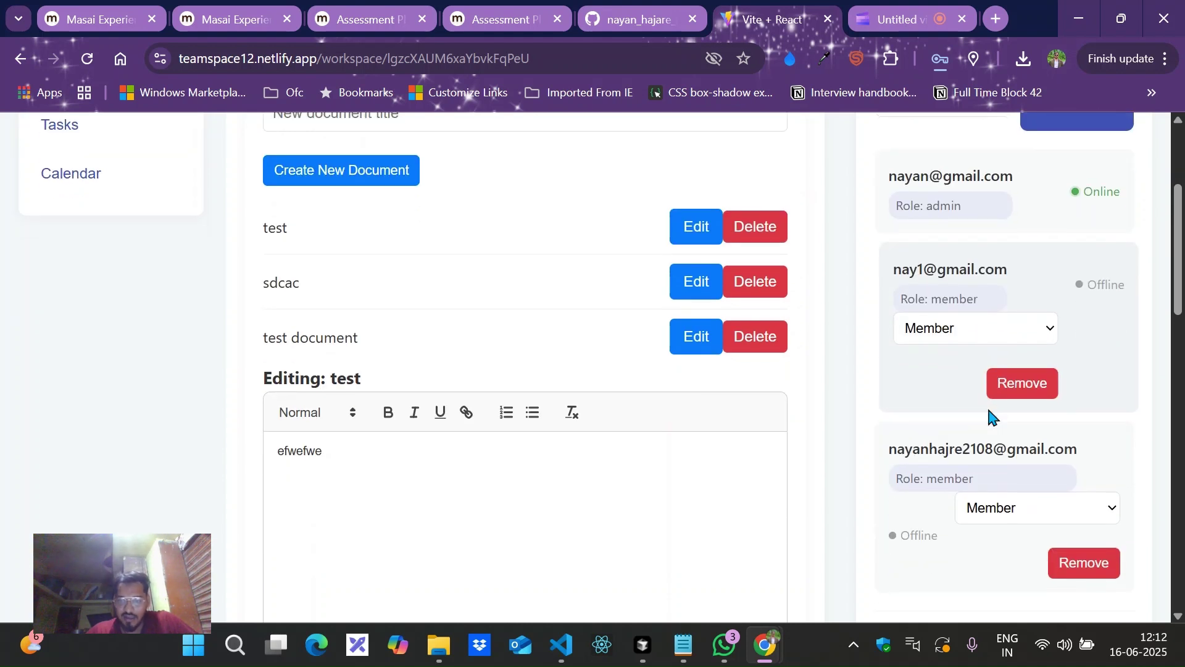
{"action": "left_click", "coordinate": [1002, 510]}
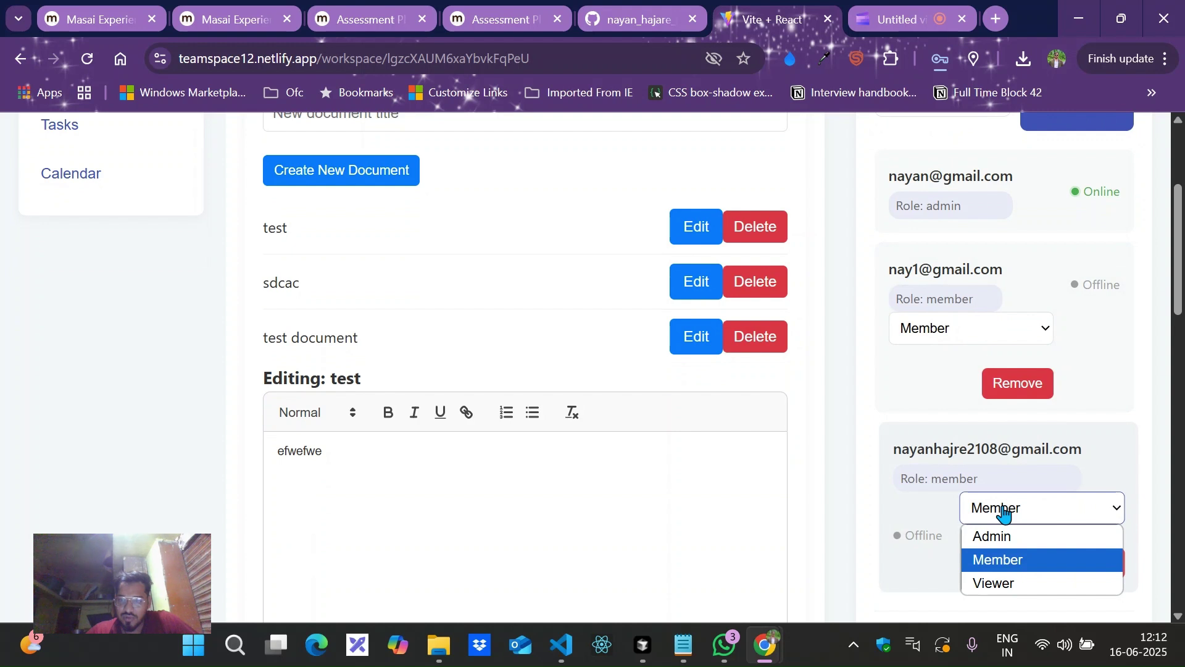
{"action": "left_click", "coordinate": [996, 584]}
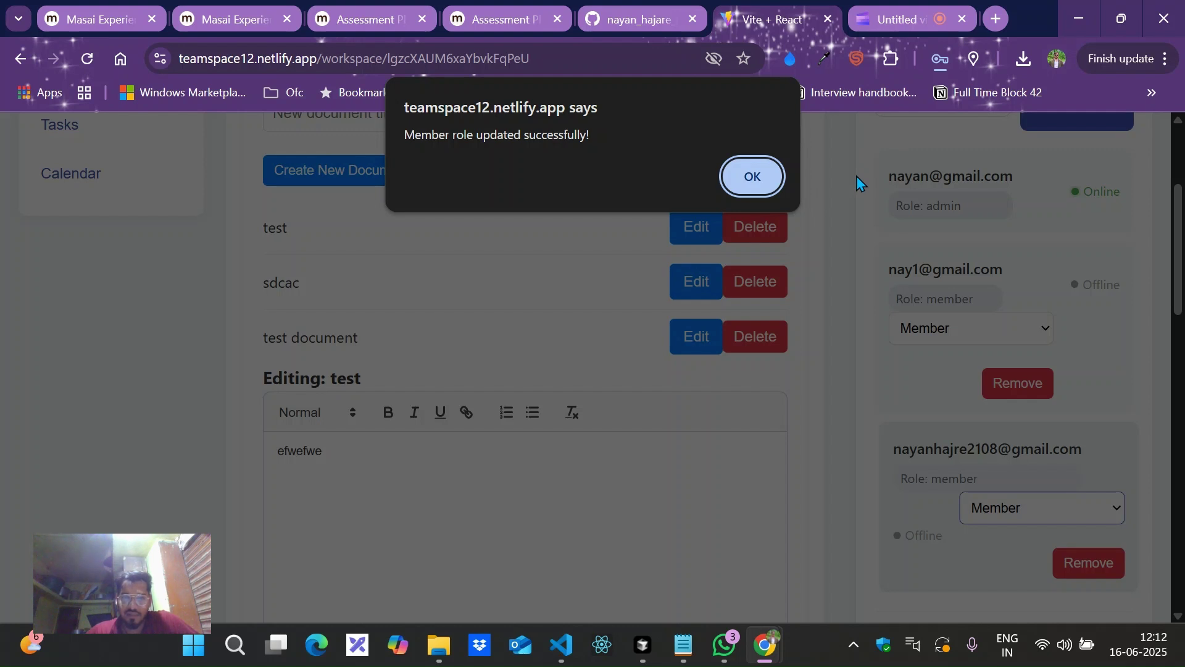
{"action": "left_click", "coordinate": [750, 176]}
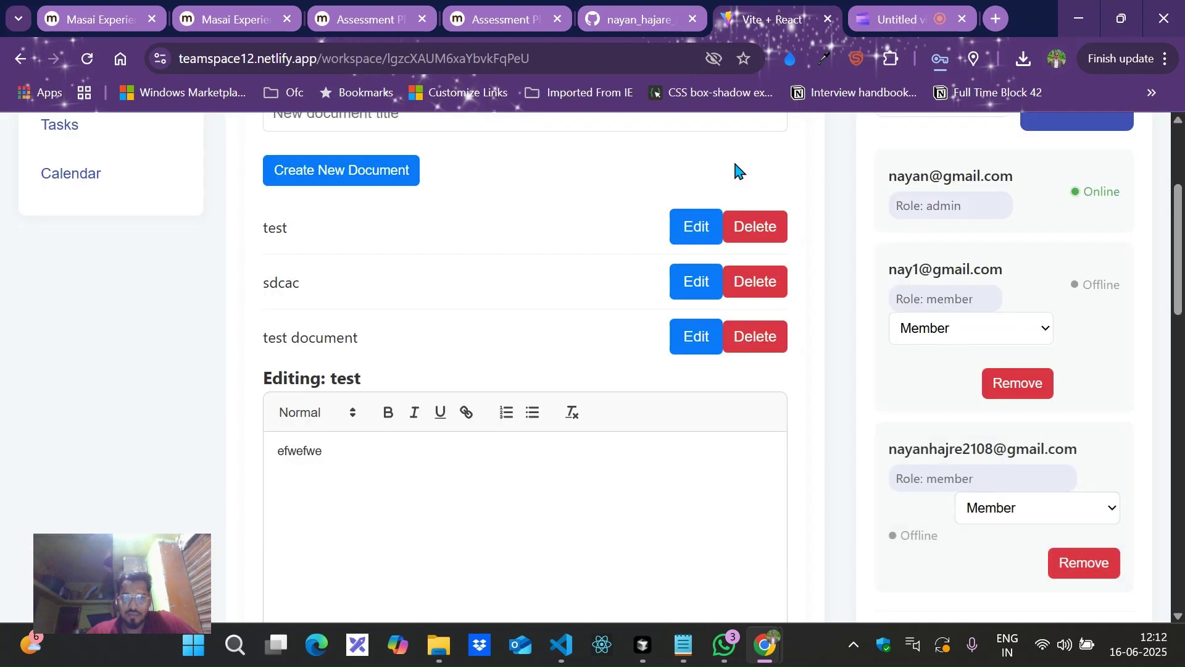
{"action": "scroll", "coordinate": [922, 297], "scroll_direction": "up", "scroll_amount": 2}
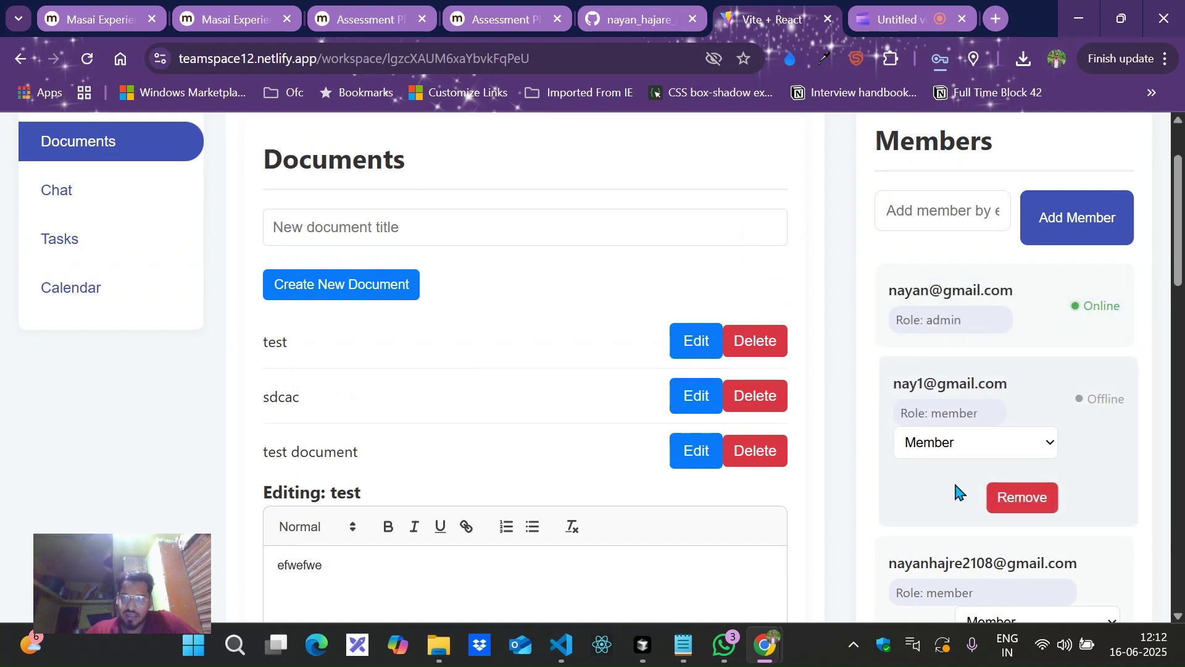
{"action": "scroll", "coordinate": [956, 487], "scroll_direction": "down", "scroll_amount": 4}
{"action": "scroll", "coordinate": [955, 488], "scroll_direction": "up", "scroll_amount": 4}
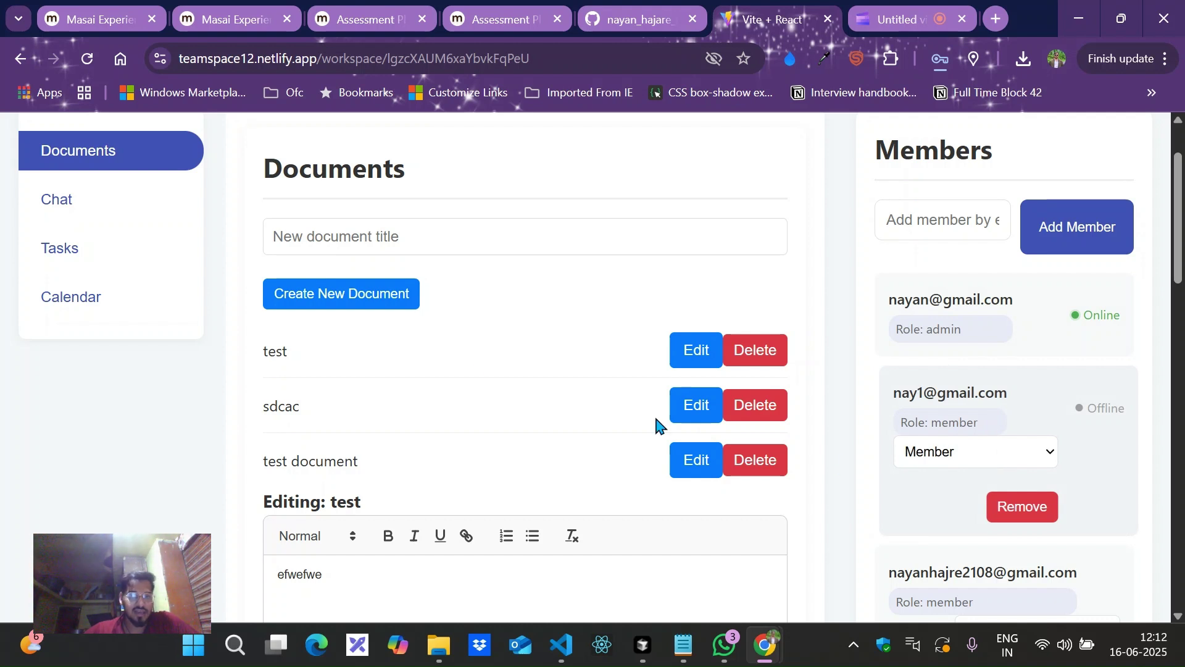
Look over the workspace's integrated chat, then open Task Management showing the Todo task start.
{"action": "left_click", "coordinate": [80, 199]}
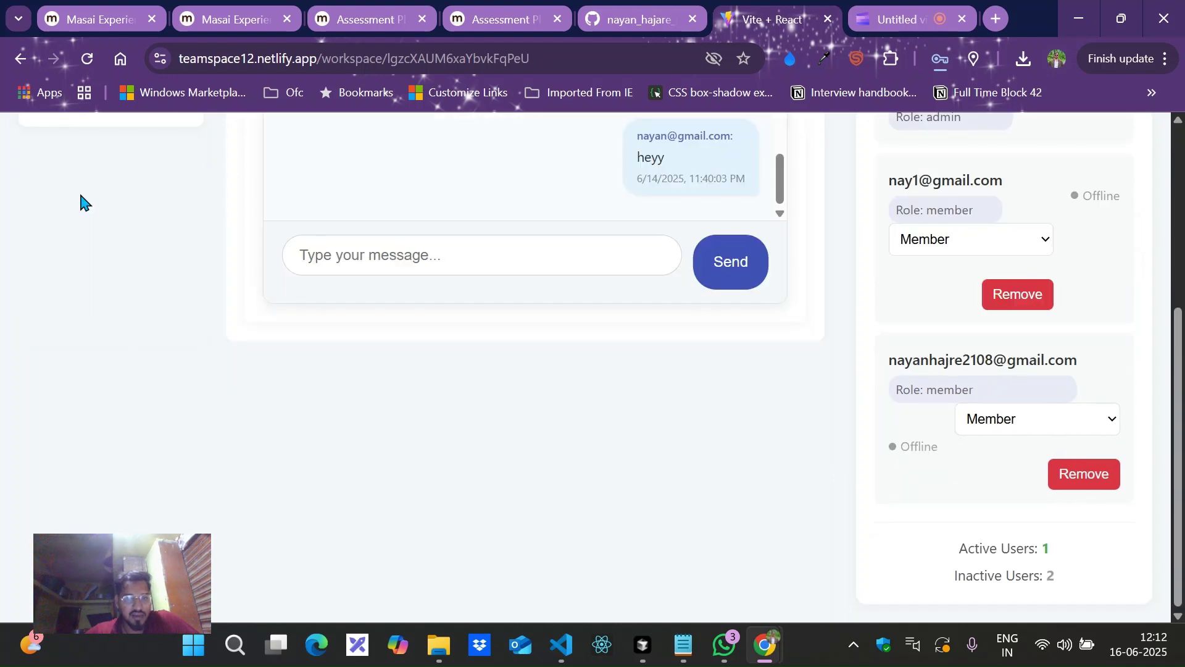
{"action": "scroll", "coordinate": [375, 281], "scroll_direction": "up", "scroll_amount": 5}
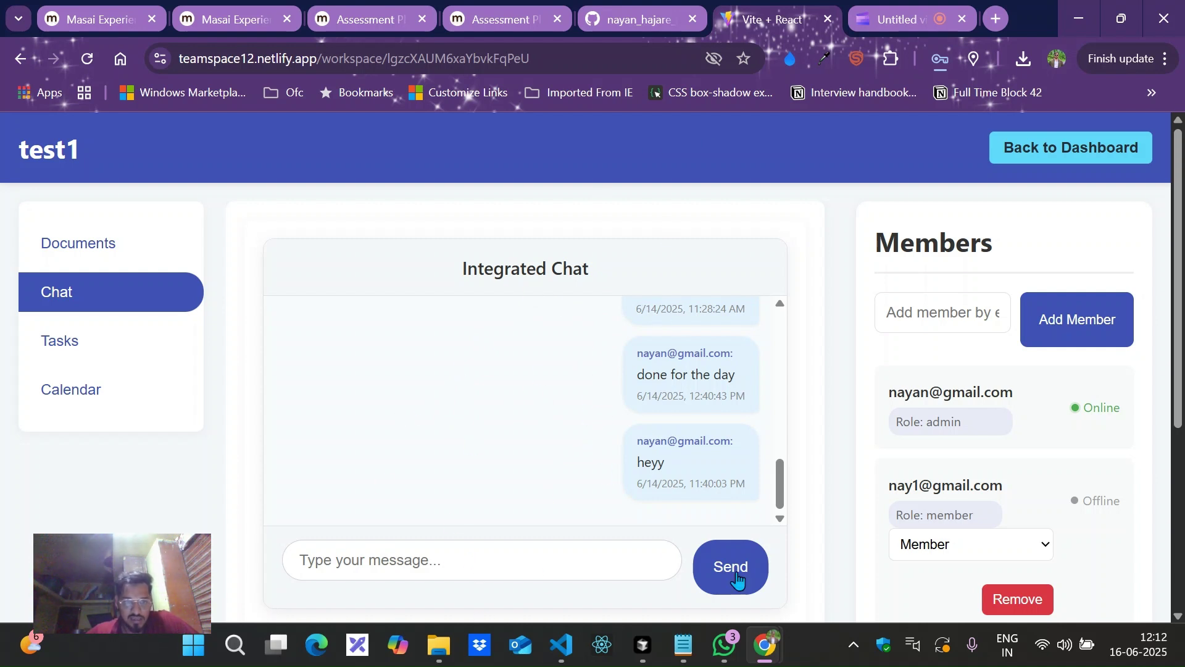
{"action": "scroll", "coordinate": [425, 410], "scroll_direction": "up", "scroll_amount": 5}
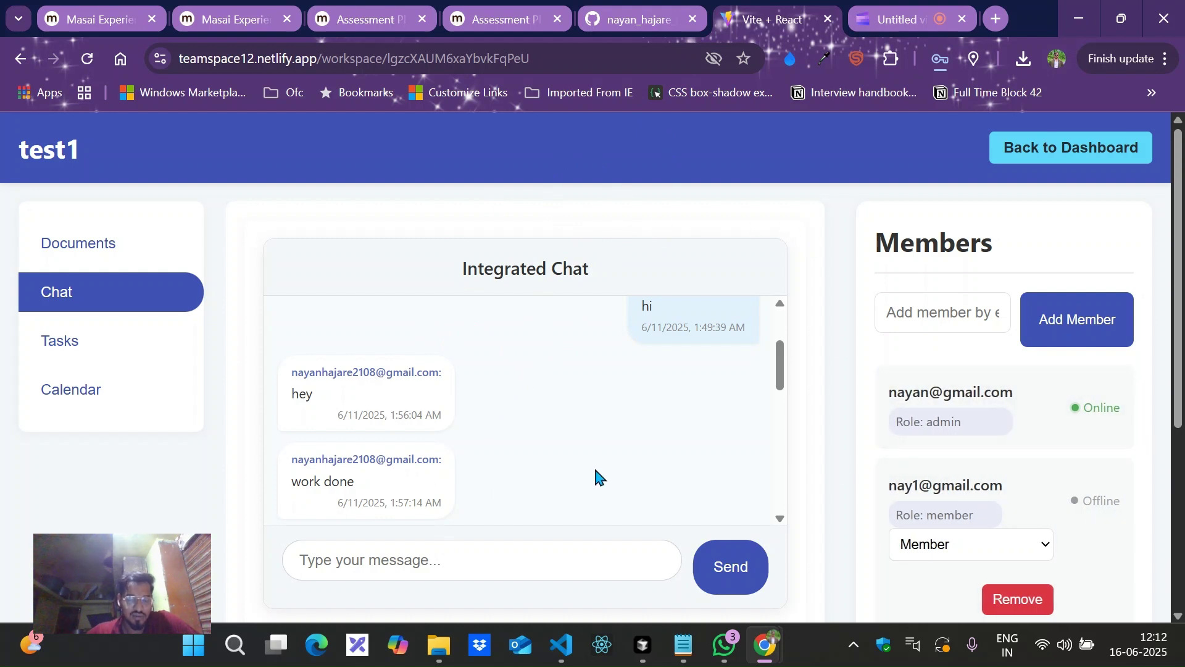
{"action": "scroll", "coordinate": [596, 475], "scroll_direction": "down", "scroll_amount": 5}
{"action": "scroll", "coordinate": [595, 473], "scroll_direction": "down", "scroll_amount": 2}
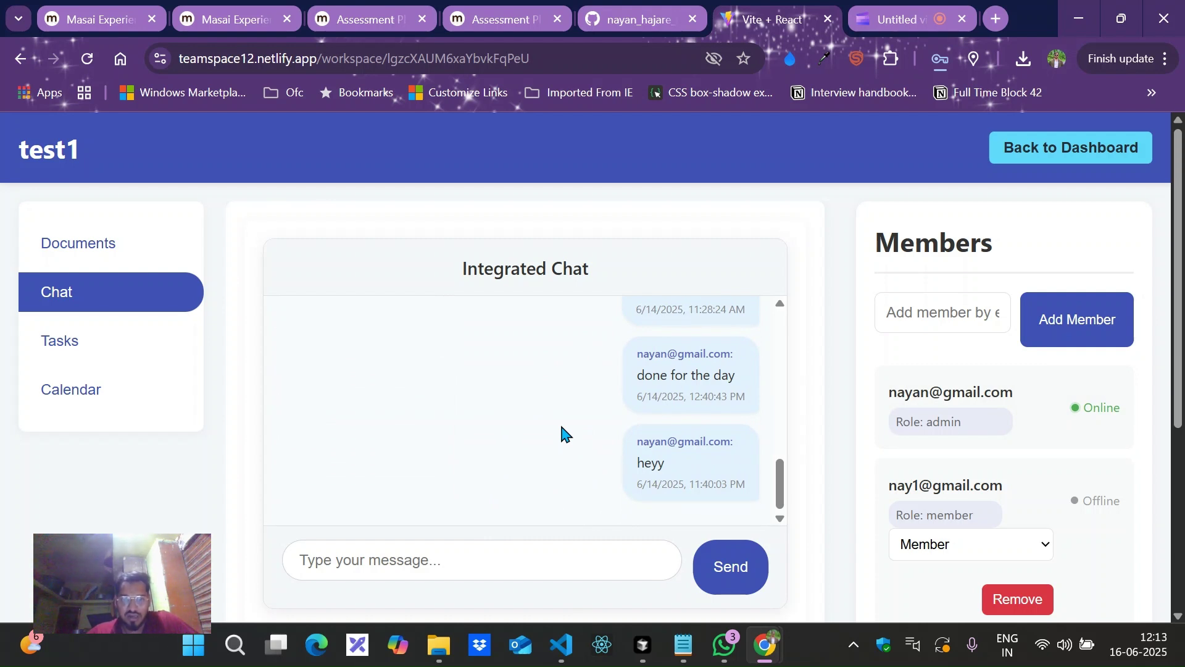
{"action": "scroll", "coordinate": [561, 426], "scroll_direction": "down", "scroll_amount": 2}
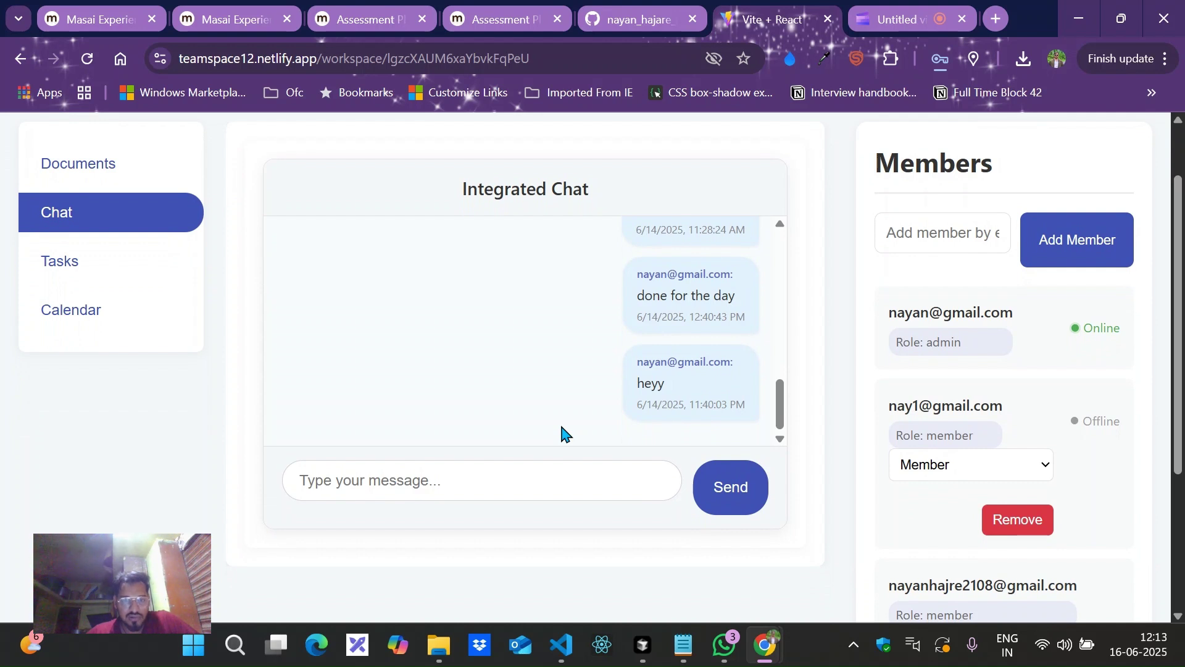
{"action": "left_click", "coordinate": [85, 283]}
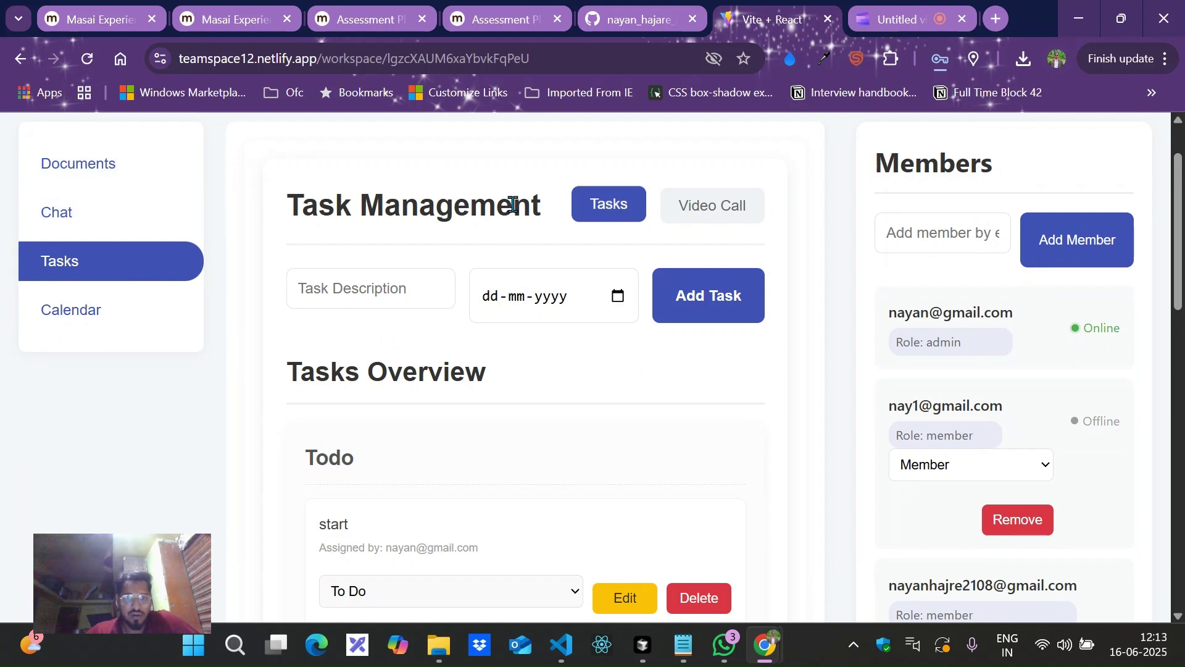
After a glance at Video Call, add a task 'create' due today, 2025-06-16.
{"action": "left_click", "coordinate": [732, 207]}
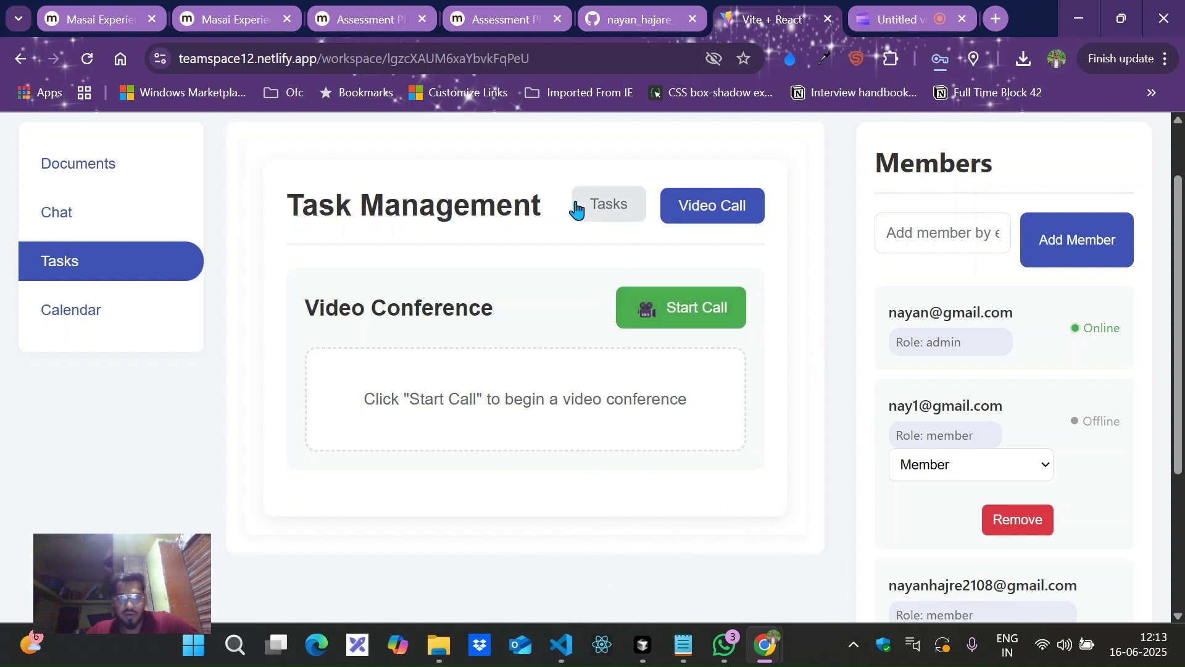
{"action": "left_click", "coordinate": [599, 213]}
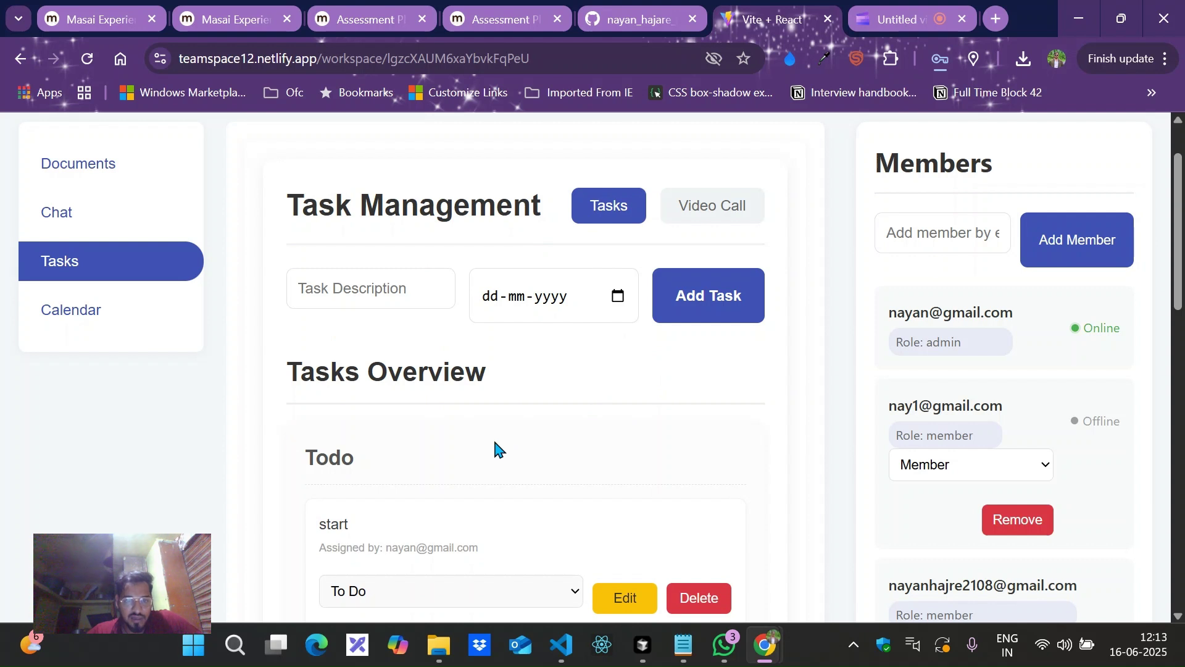
{"action": "left_click", "coordinate": [392, 300]}
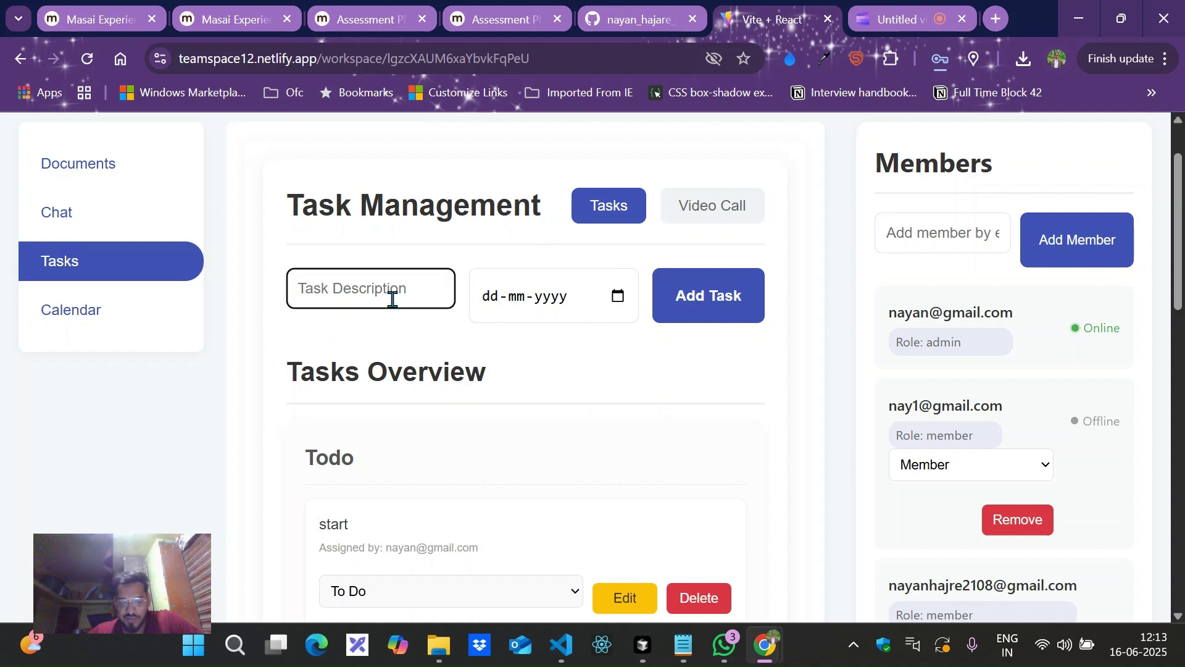
{"action": "type", "text": "crea"}
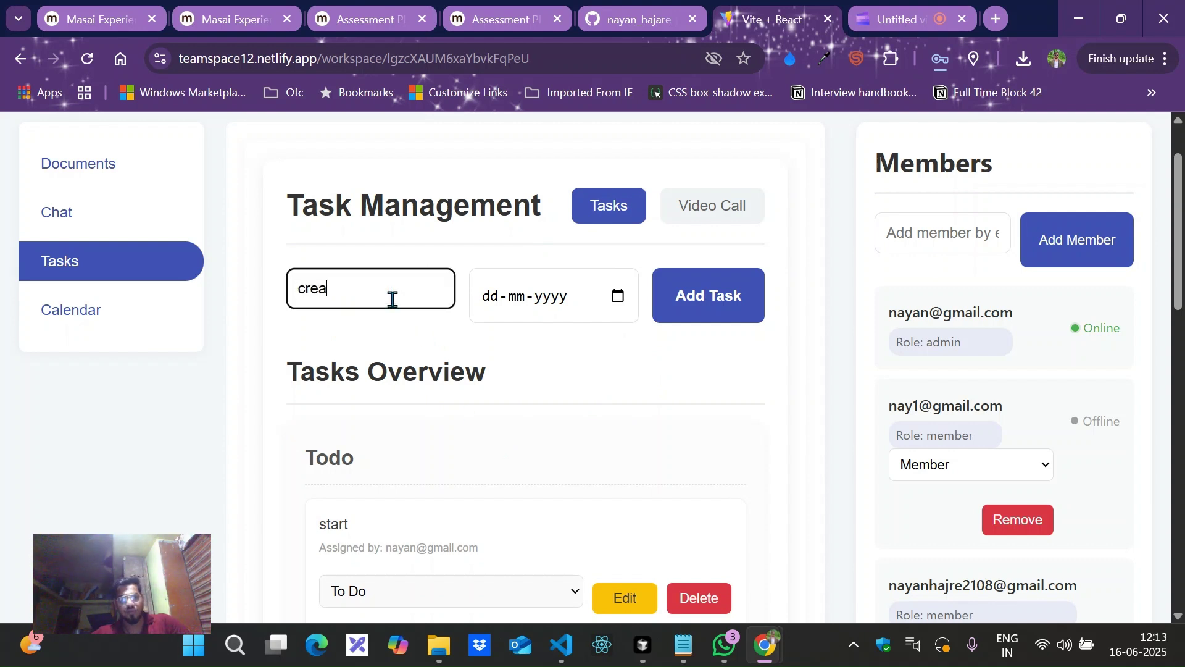
{"action": "type", "text": "te"}
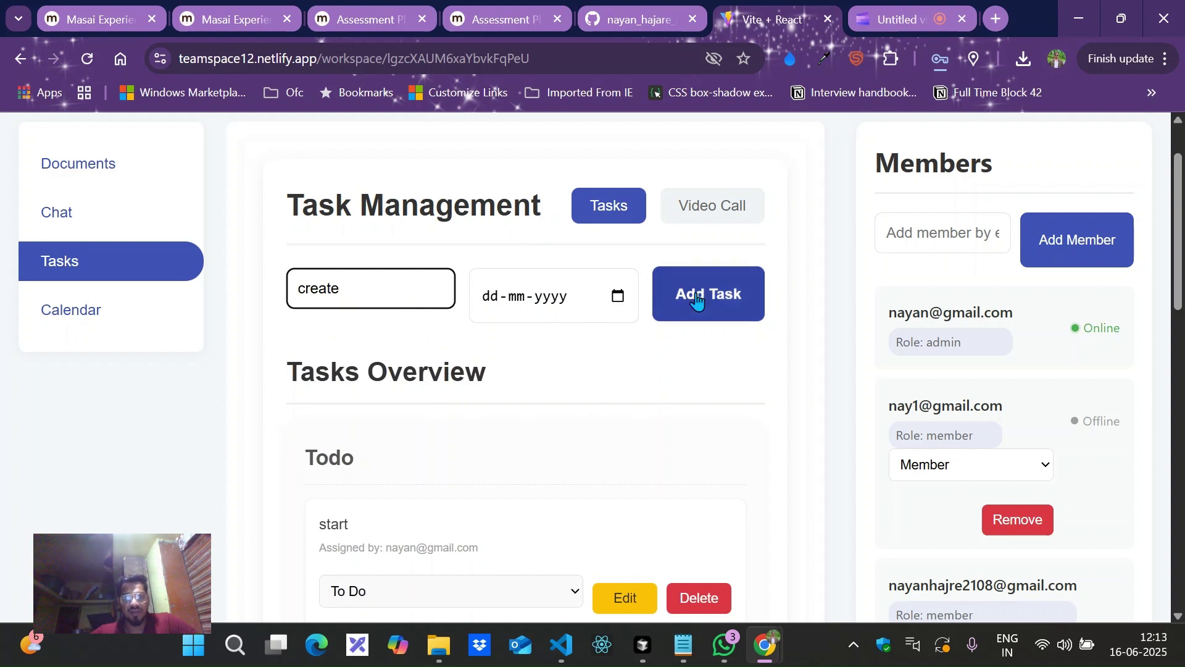
{"action": "left_click", "coordinate": [628, 297]}
{"action": "left_click", "coordinate": [620, 297]}
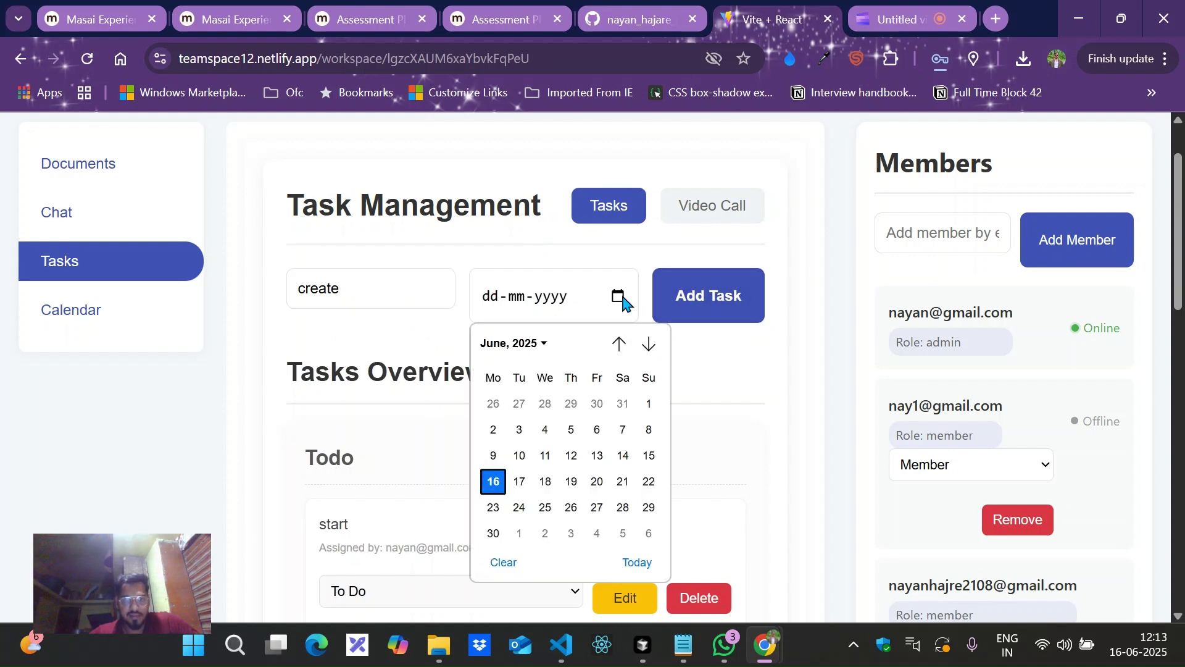
{"action": "left_click", "coordinate": [644, 562]}
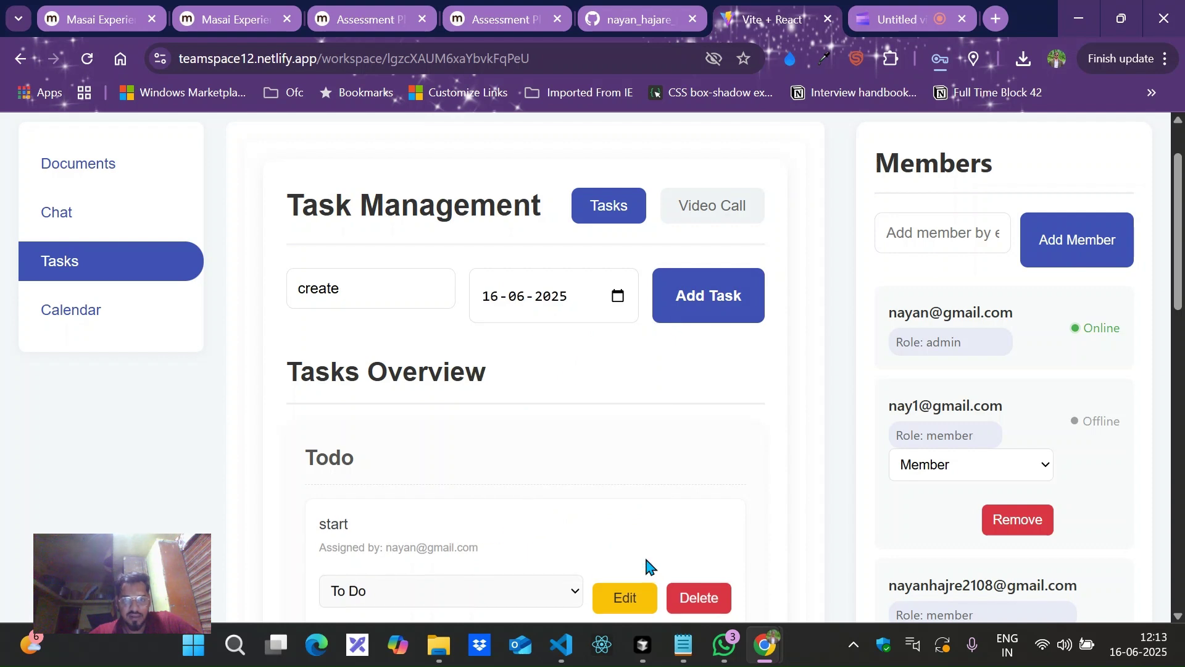
{"action": "left_click", "coordinate": [696, 322]}
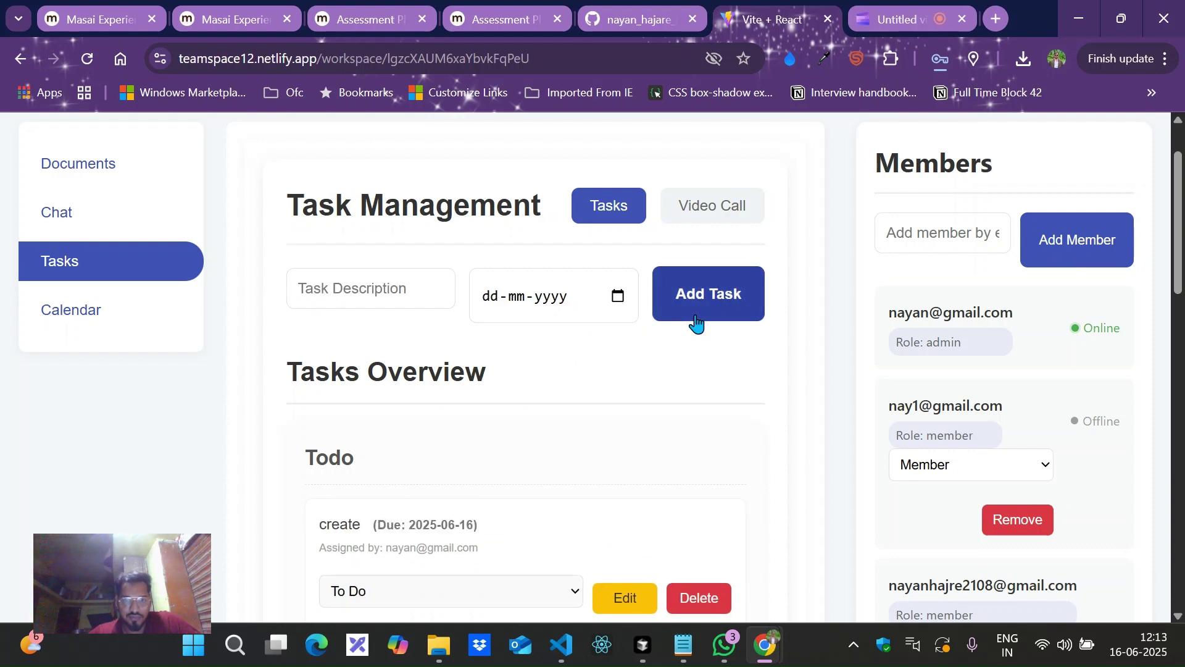
Move the create task from Todo to In Progress, then to Done.
{"action": "scroll", "coordinate": [550, 469], "scroll_direction": "down", "scroll_amount": 5}
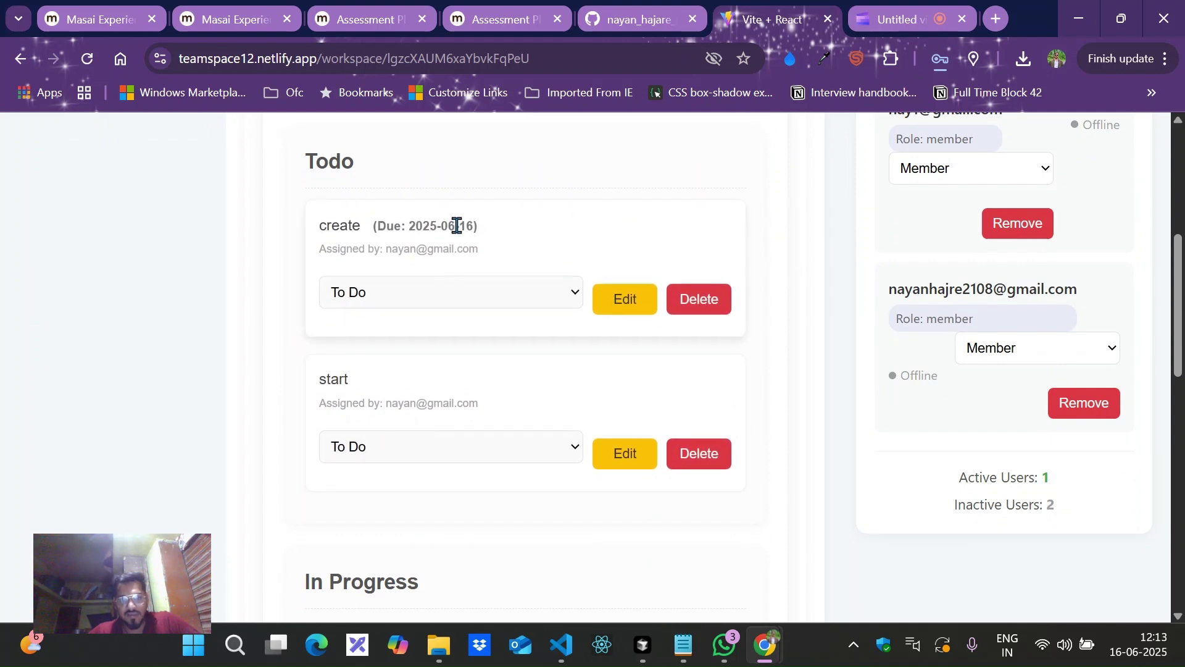
{"action": "left_click", "coordinate": [571, 294]}
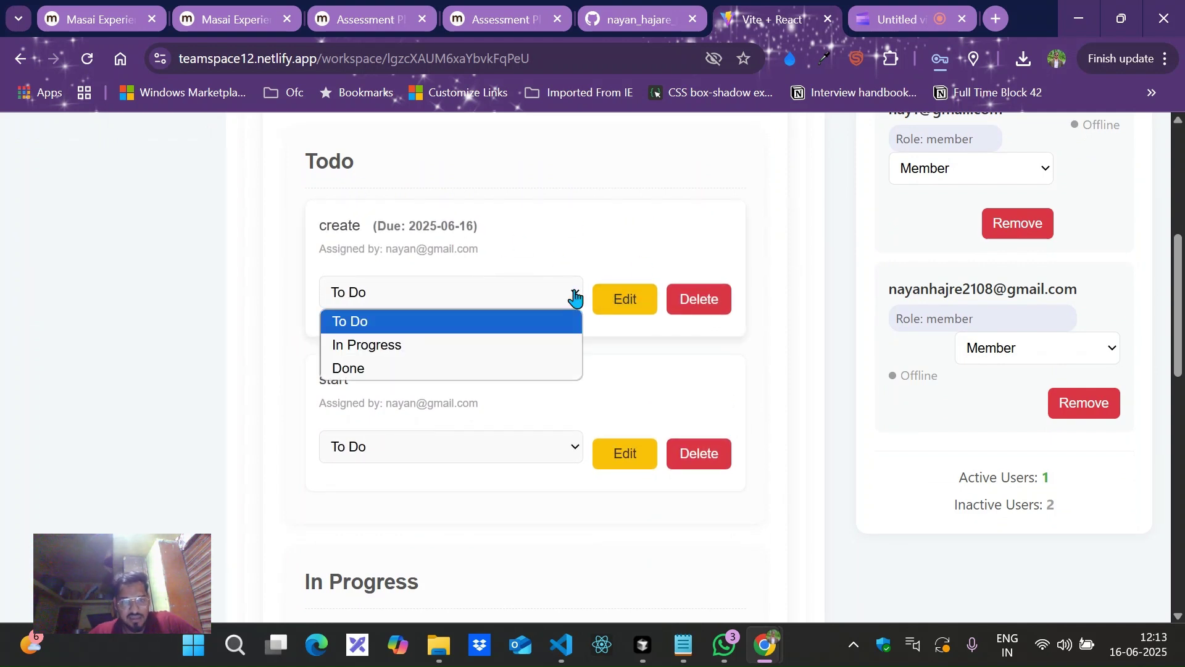
{"action": "left_click", "coordinate": [512, 345]}
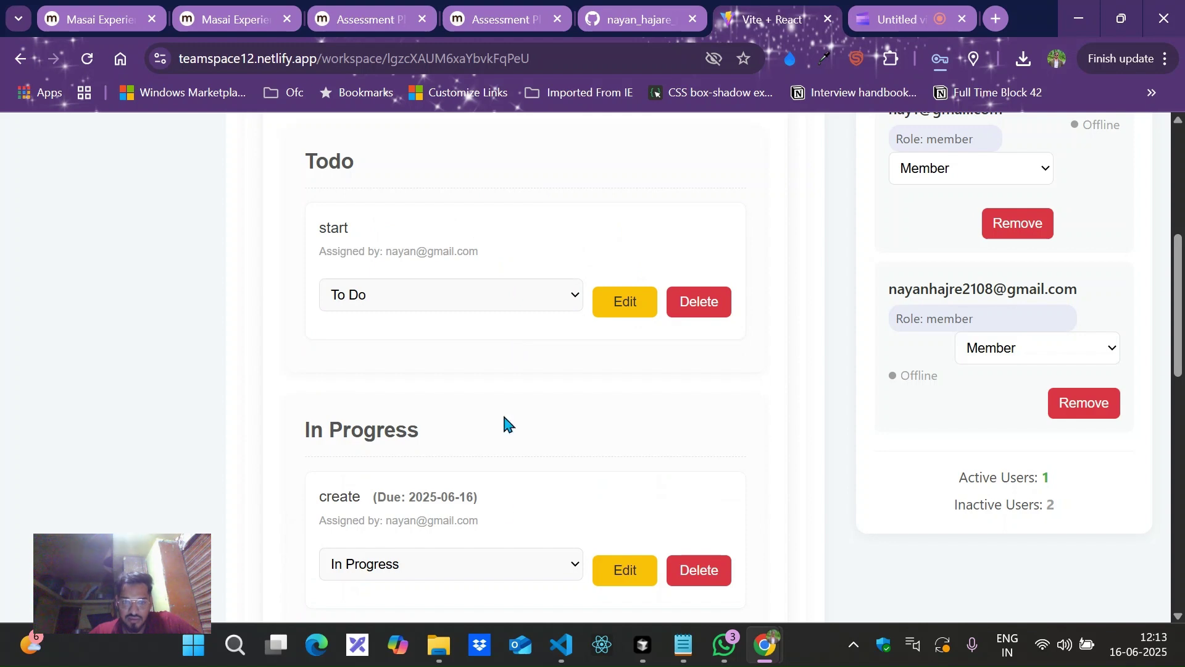
{"action": "scroll", "coordinate": [489, 546], "scroll_direction": "down", "scroll_amount": 1}
{"action": "scroll", "coordinate": [490, 544], "scroll_direction": "down", "scroll_amount": 3}
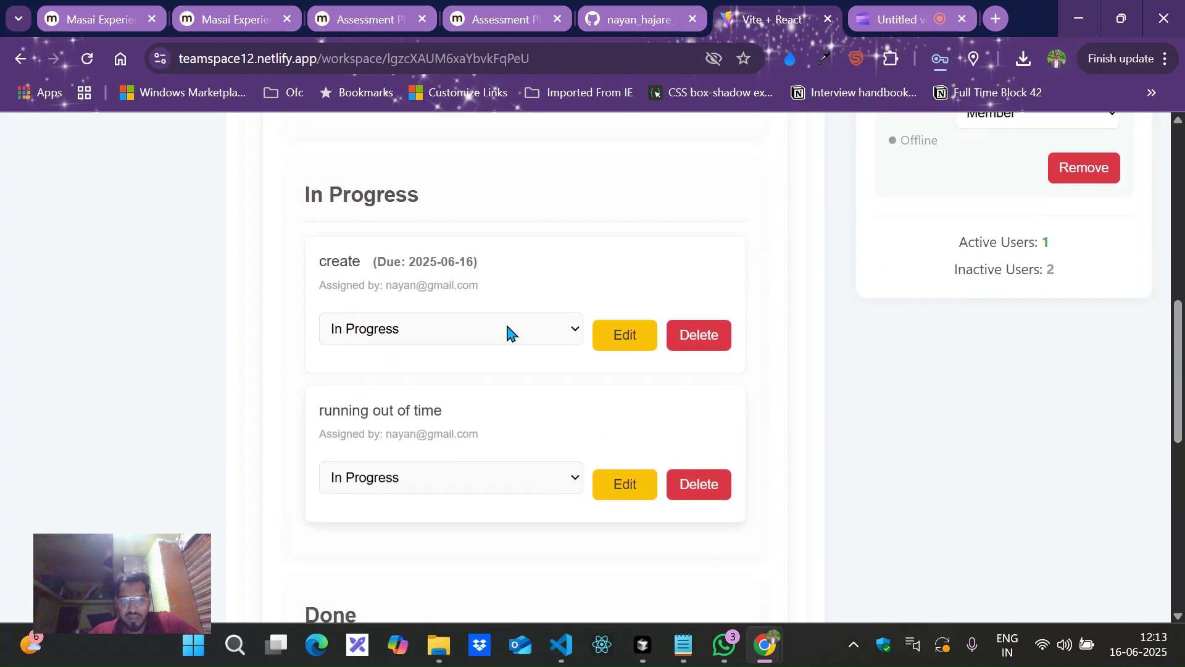
{"action": "left_click", "coordinate": [560, 337]}
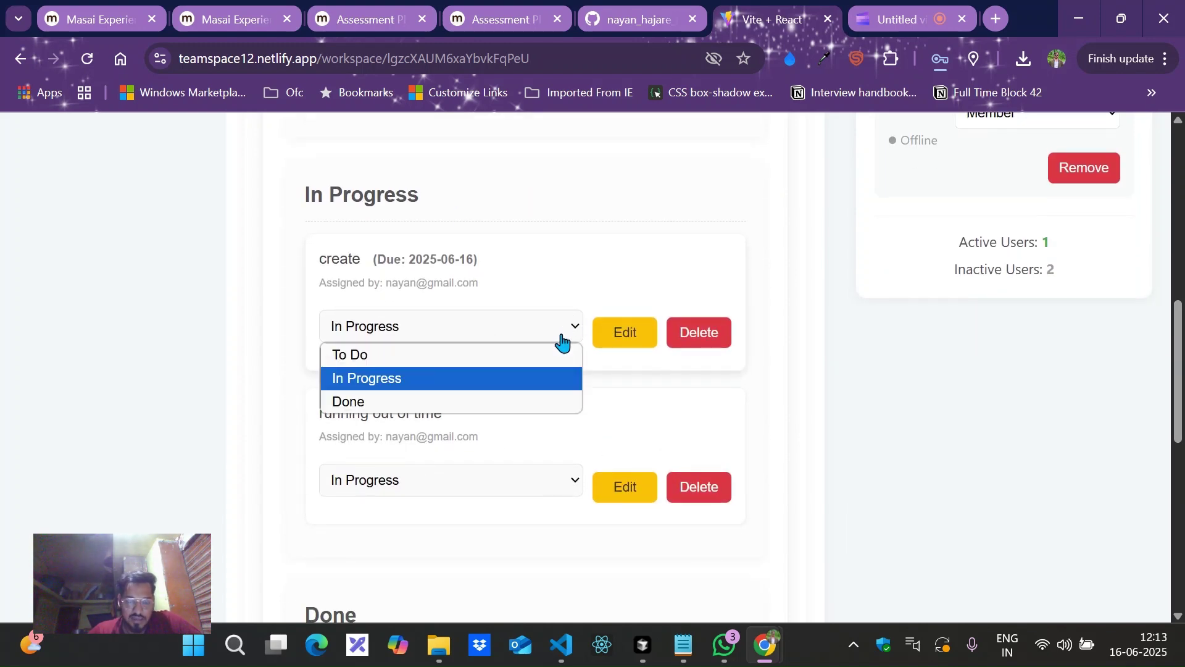
{"action": "left_click", "coordinate": [516, 400]}
{"action": "scroll", "coordinate": [514, 387], "scroll_direction": "down", "scroll_amount": 4}
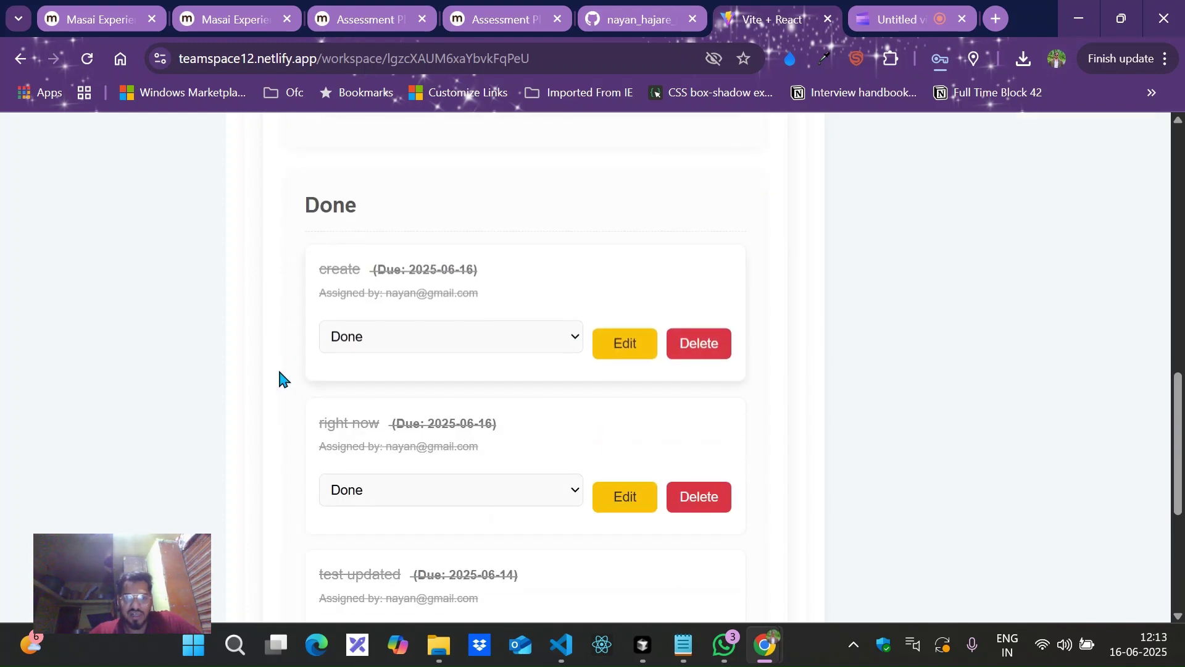
{"action": "scroll", "coordinate": [516, 314], "scroll_direction": "up", "scroll_amount": 13}
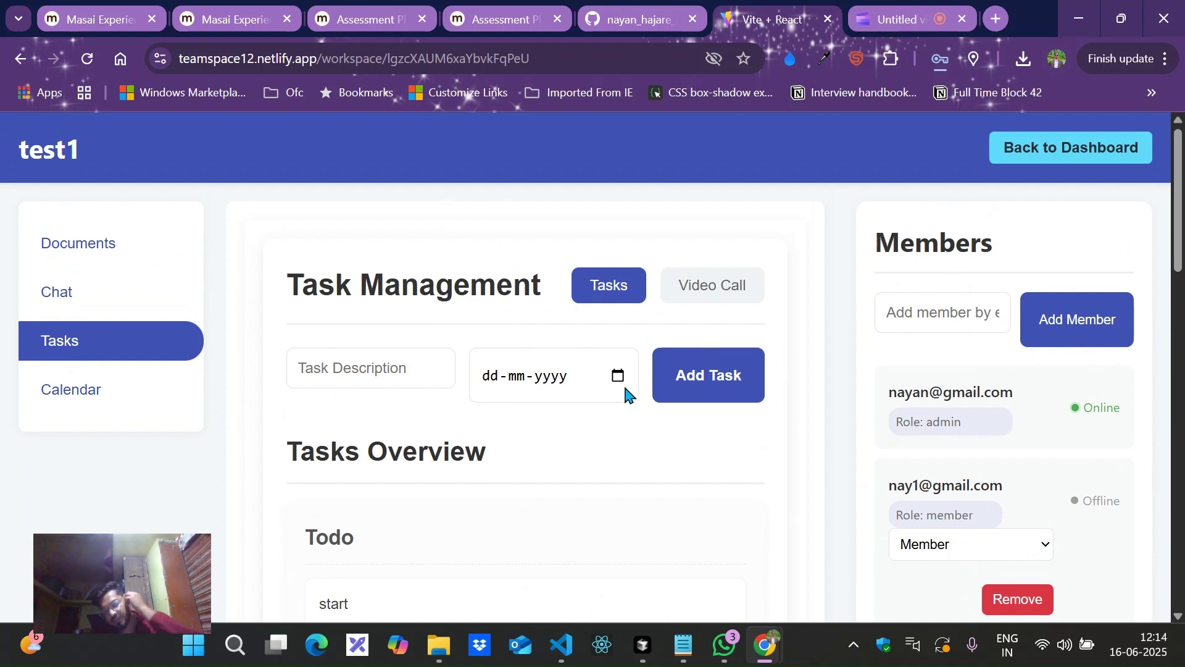
Open Calendar & Events and review the upcoming 'setup for the test' event on 2025-06-15 at 12:00.
{"action": "left_click", "coordinate": [115, 408]}
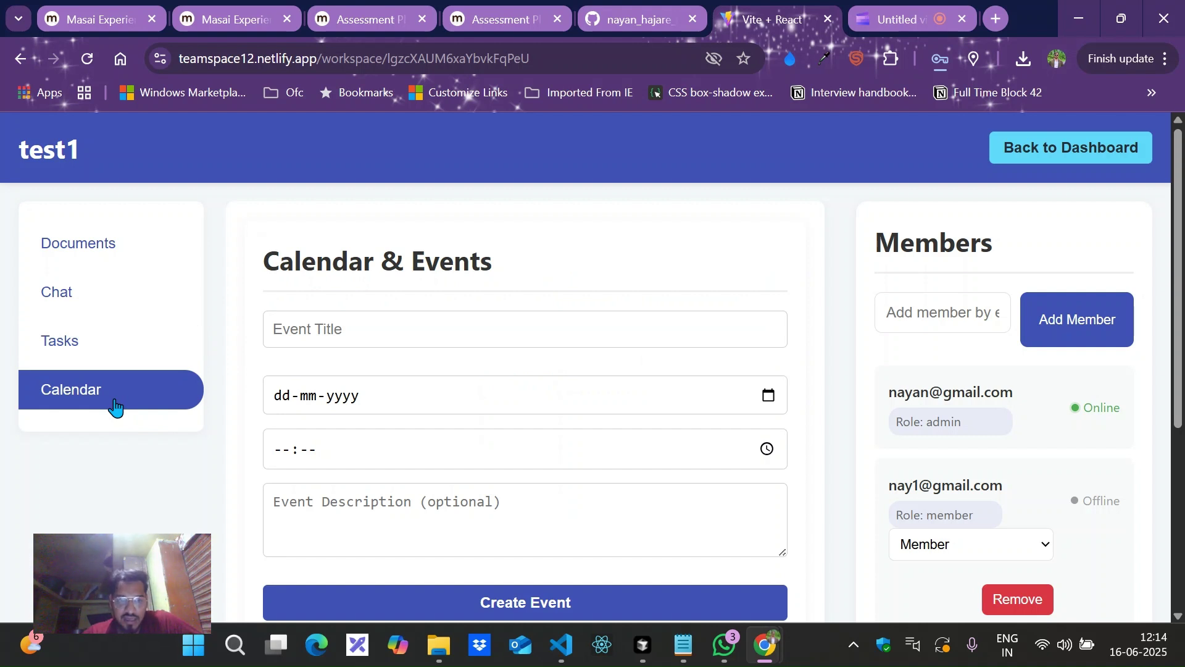
{"action": "left_click", "coordinate": [317, 321]}
{"action": "left_click", "coordinate": [334, 397]}
{"action": "scroll", "coordinate": [420, 513], "scroll_direction": "down", "scroll_amount": 5}
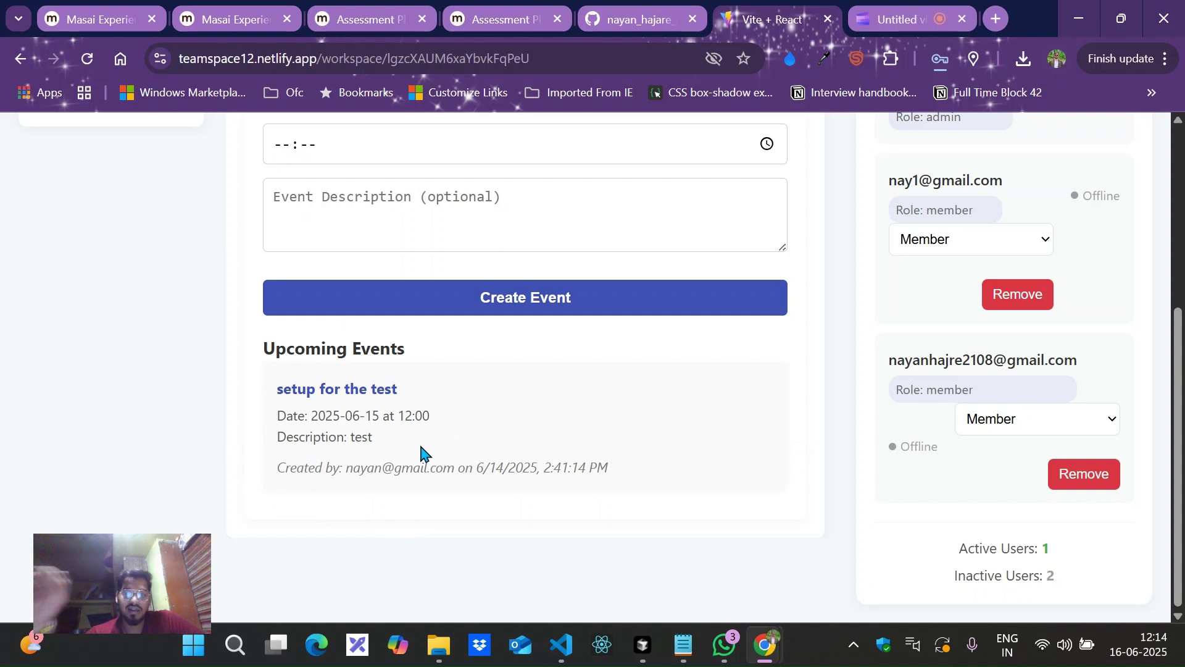
{"action": "scroll", "coordinate": [421, 446], "scroll_direction": "up", "scroll_amount": 5}
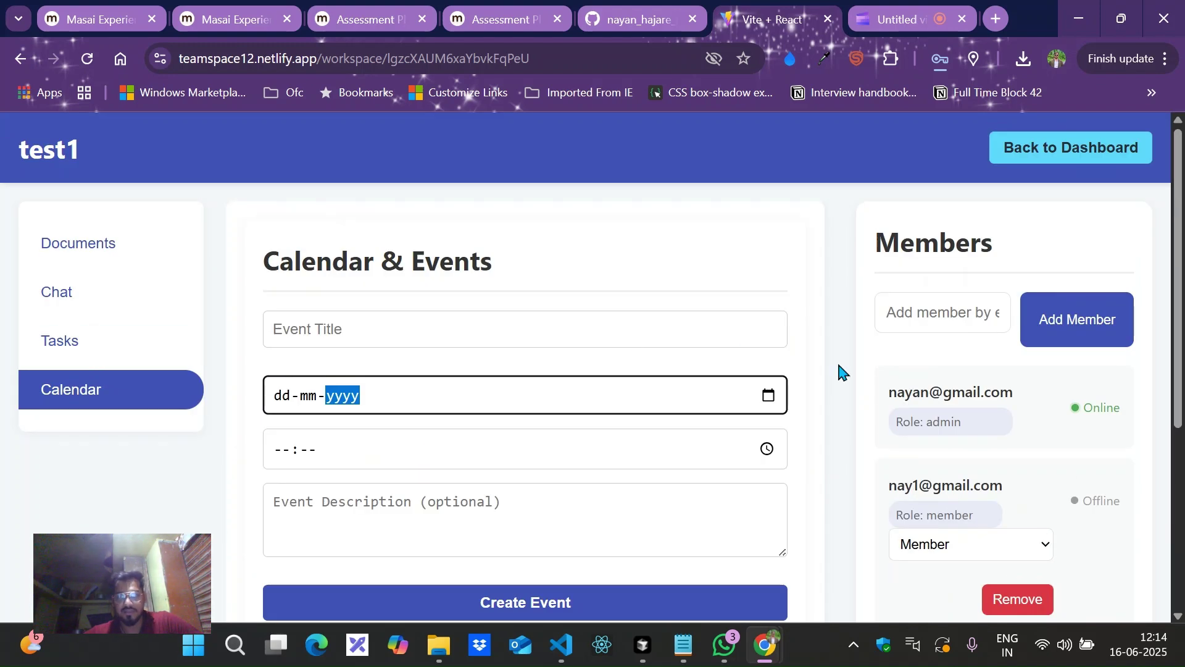
Leave the test1 workspace via Back to Dashboard and let the workspaces list load.
{"action": "left_click", "coordinate": [1091, 143]}
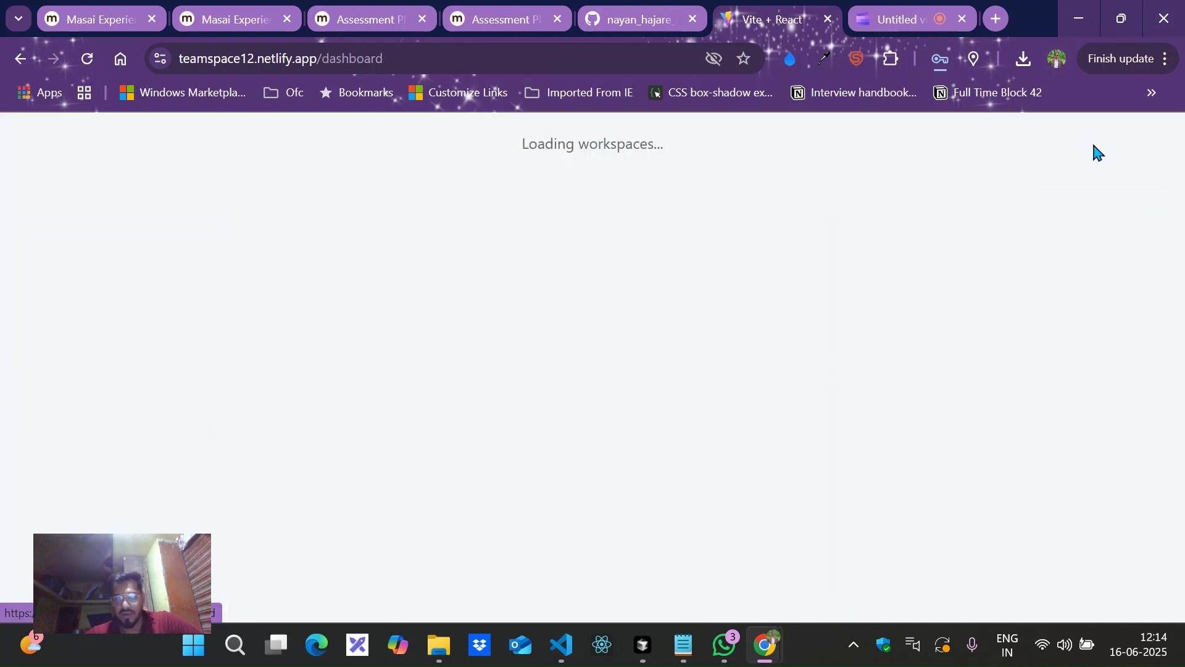